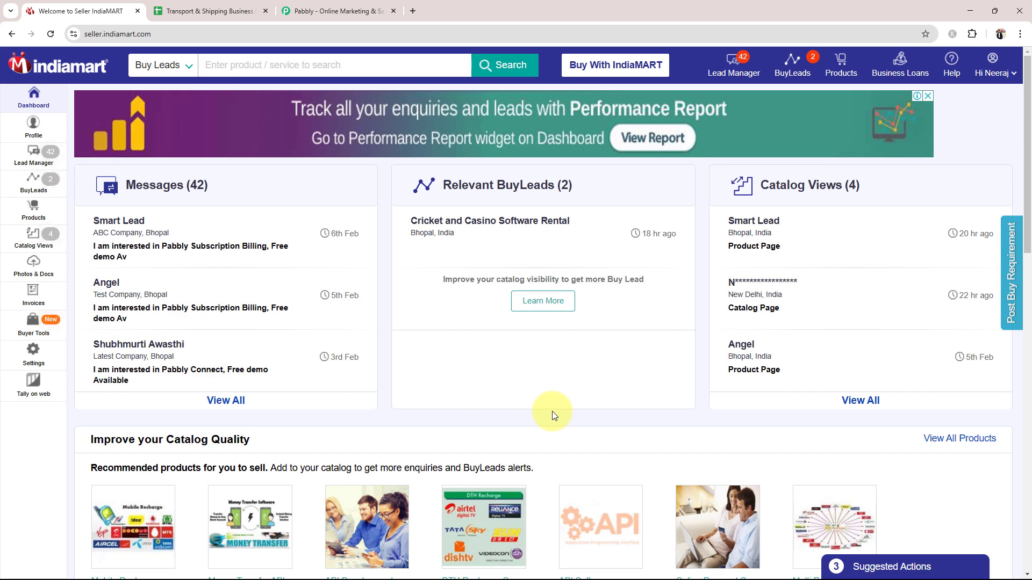
Switch to the Pabbly site, dismiss the discount offer, sign in and open Pabbly Connect
{"action": "left_click", "coordinate": [154, 5]}
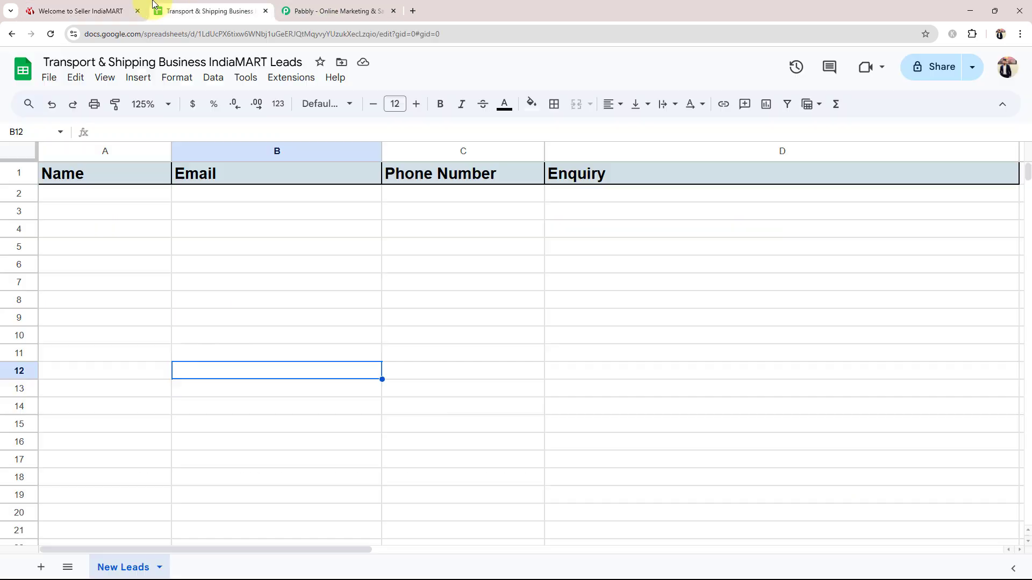
{"action": "left_click", "coordinate": [90, 11]}
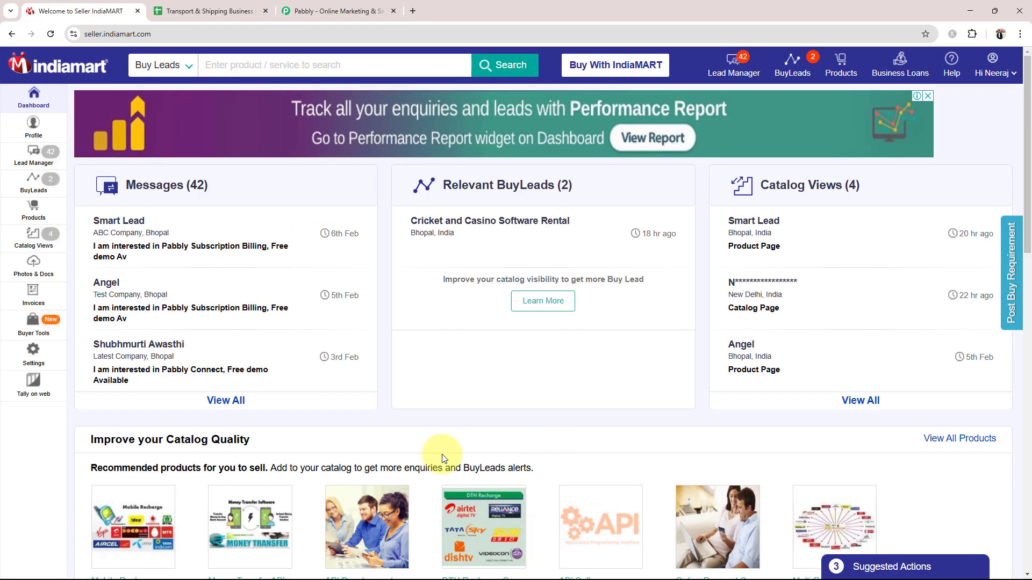
{"action": "left_click", "coordinate": [325, 9]}
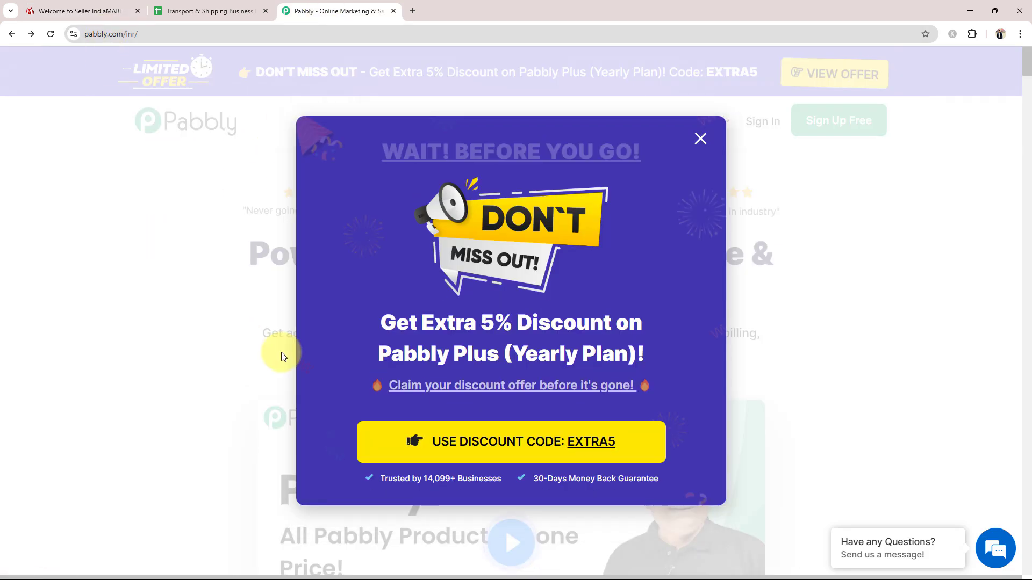
{"action": "left_click", "coordinate": [698, 138]}
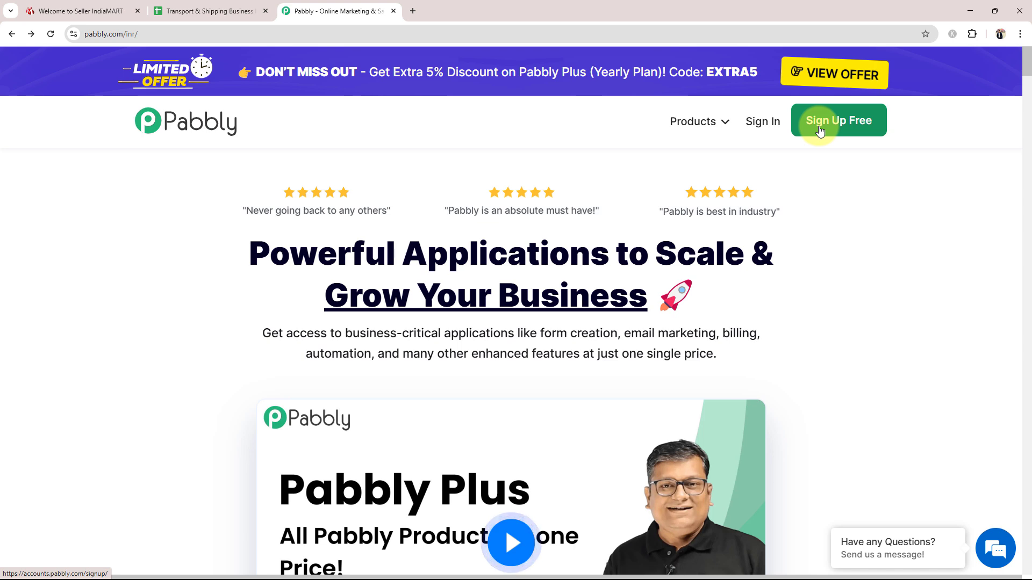
{"action": "left_click", "coordinate": [758, 124]}
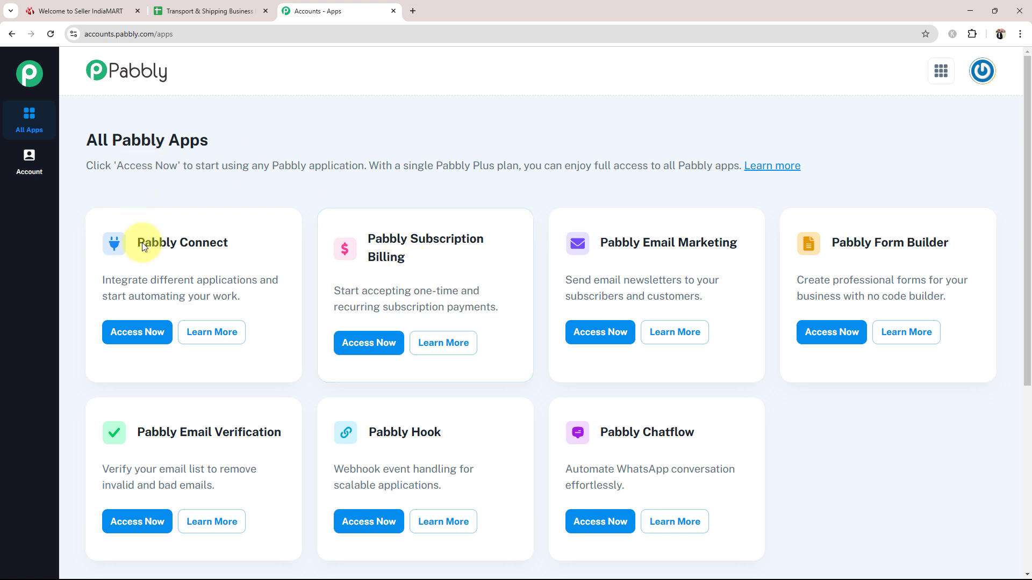
{"action": "triple_click", "coordinate": [265, 257]}
{"action": "left_click", "coordinate": [138, 343]}
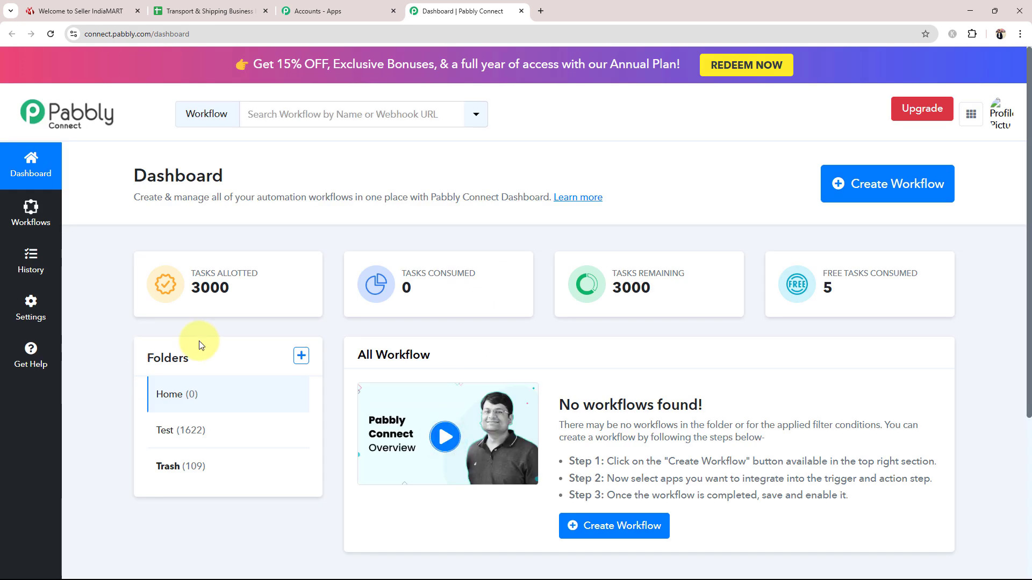
Create a workflow named "Add IndiaMART Leads / Enquiries to Google Sheets for Transport & Shipping Business" in the Home folder
{"action": "mouse_move", "coordinate": [923, 243]}
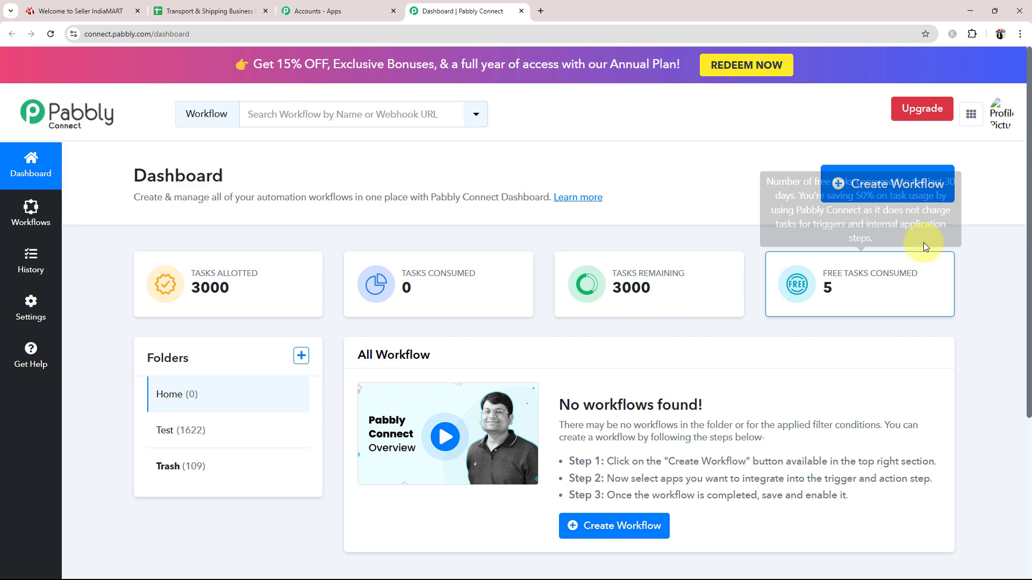
{"action": "left_click", "coordinate": [879, 188]}
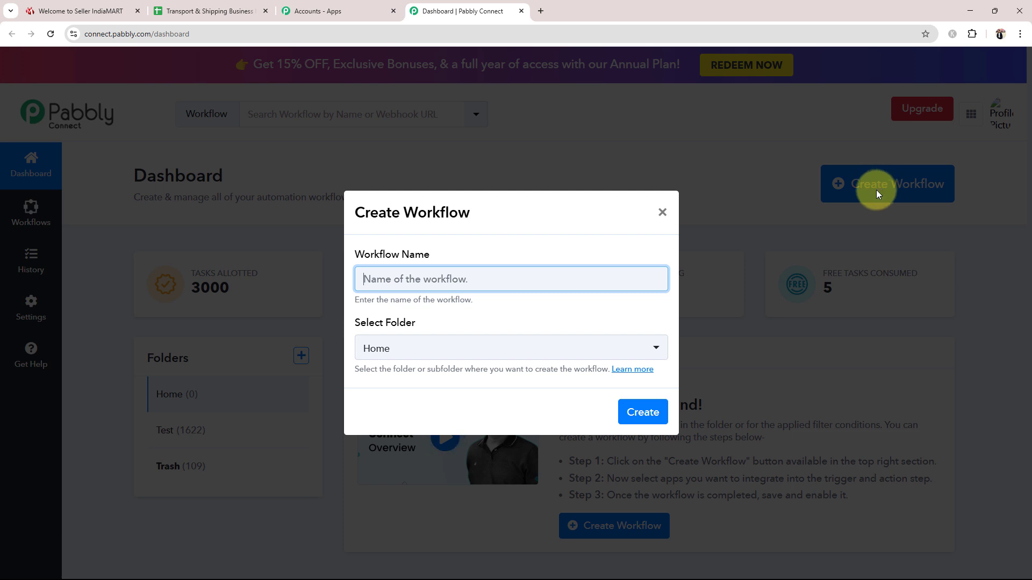
{"action": "type", "text": "Add IndiaMART Leads / Enquiries to Google Sheets for Transport & Shipping Business"}
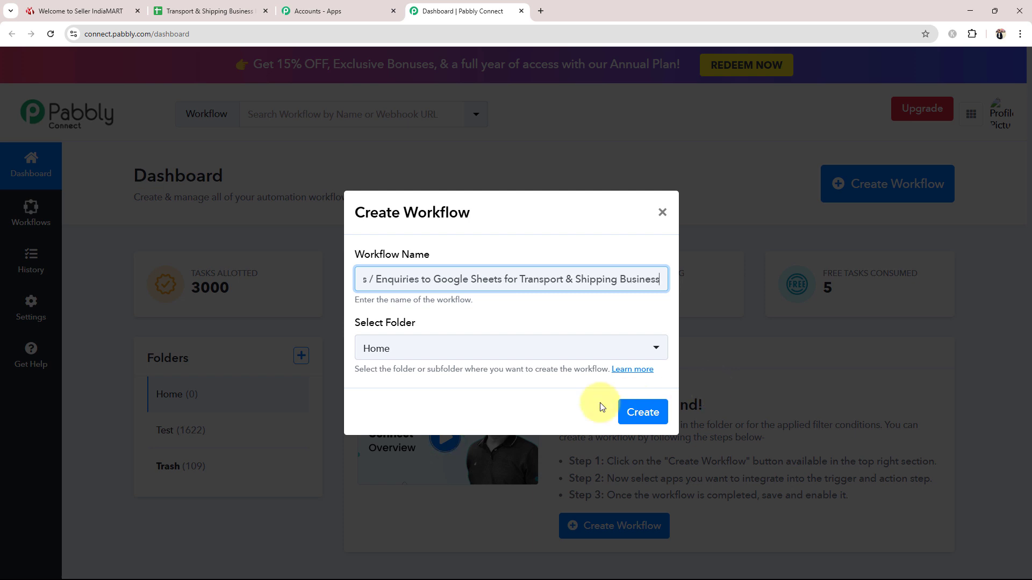
{"action": "left_click", "coordinate": [519, 421]}
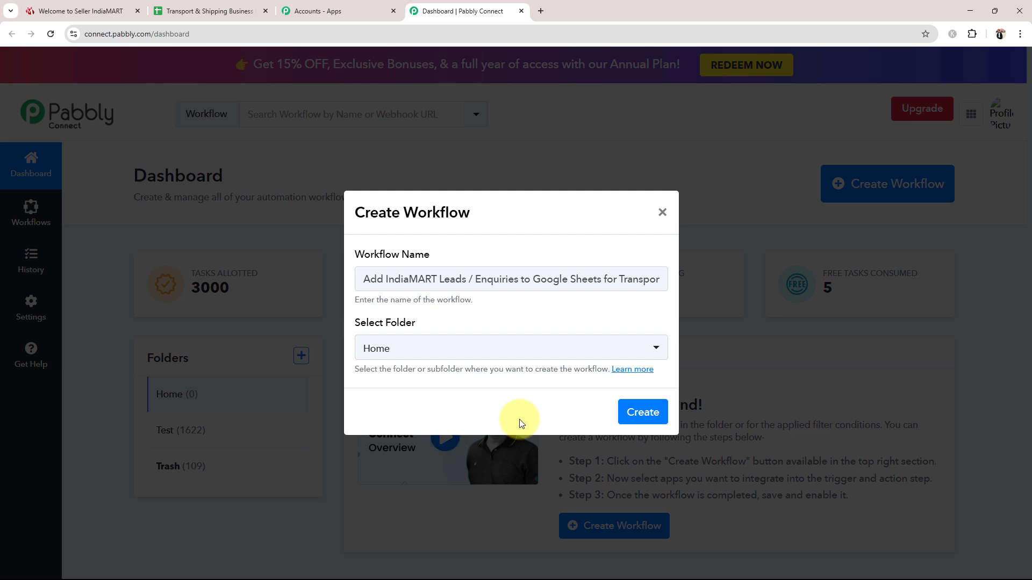
{"action": "left_click", "coordinate": [441, 357]}
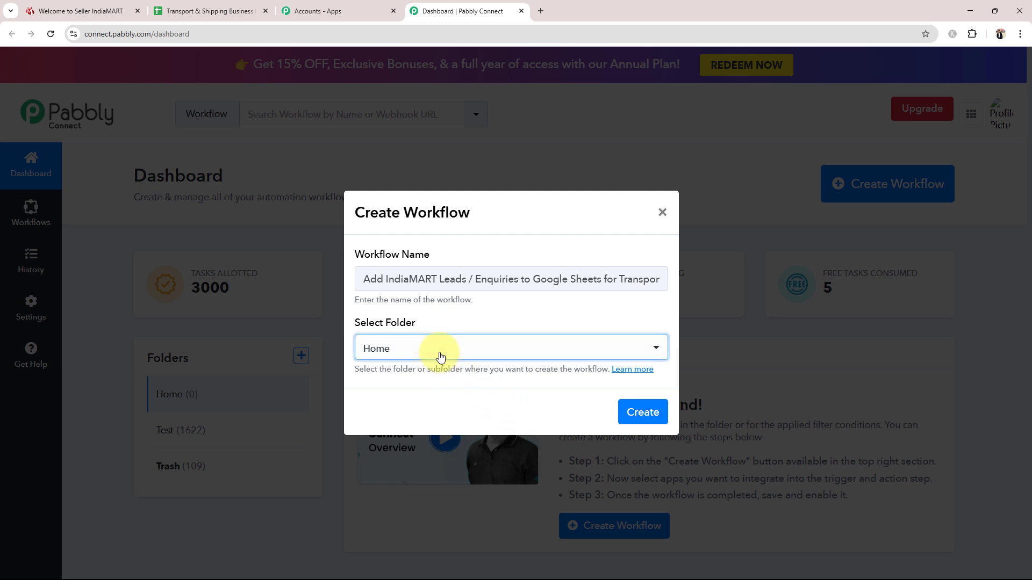
{"action": "left_click", "coordinate": [441, 357]}
{"action": "left_click", "coordinate": [426, 414]}
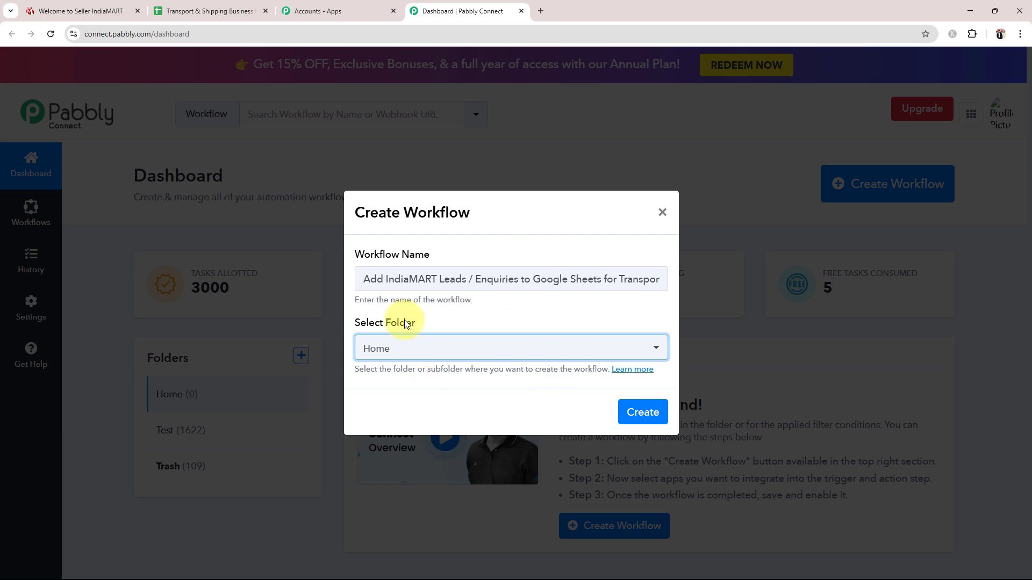
{"action": "left_click", "coordinate": [643, 411]}
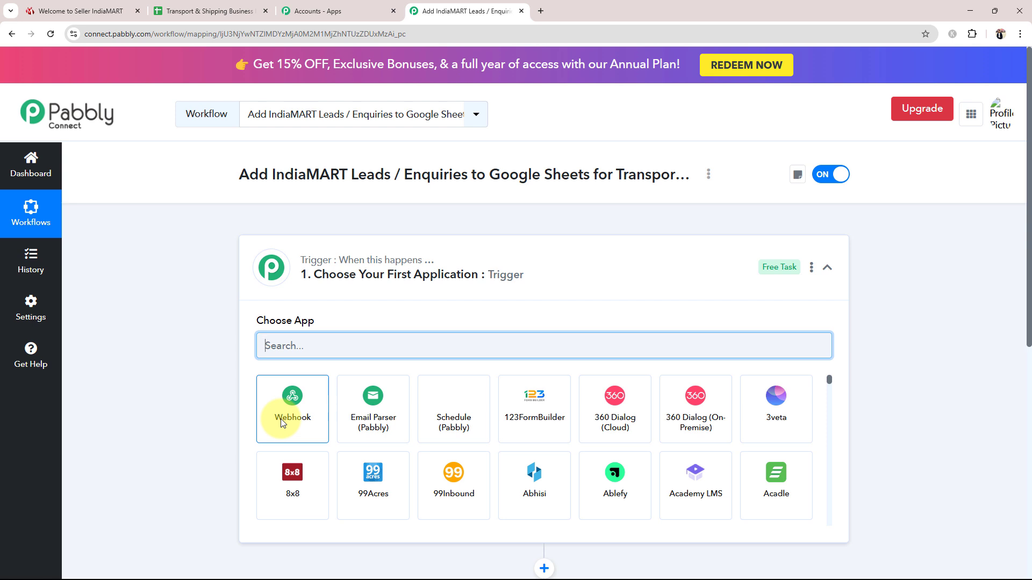
Review the Name, Email, Phone Number and Enquiry columns in the Transport & Shipping Business IndiaMART Leads spreadsheet
{"action": "left_click", "coordinate": [525, 264]}
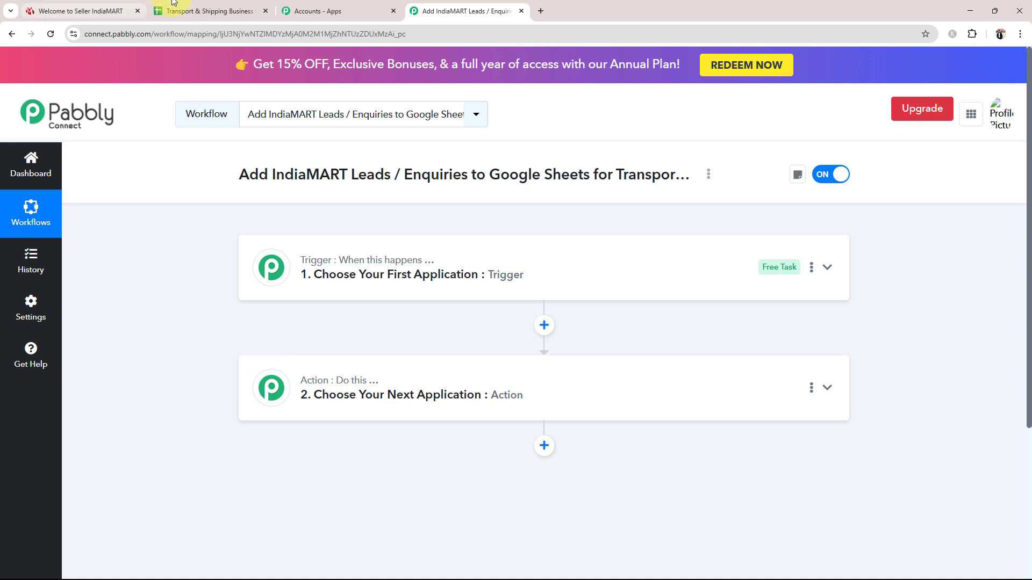
{"action": "left_click", "coordinate": [208, 11]}
{"action": "left_click", "coordinate": [107, 193]}
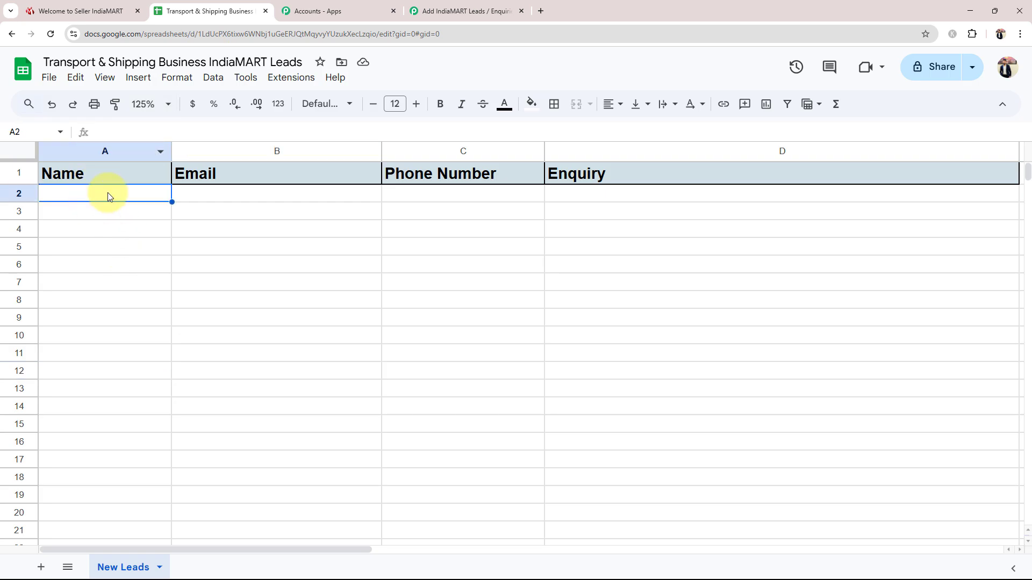
{"action": "left_click", "coordinate": [236, 181]}
{"action": "left_click", "coordinate": [297, 198]}
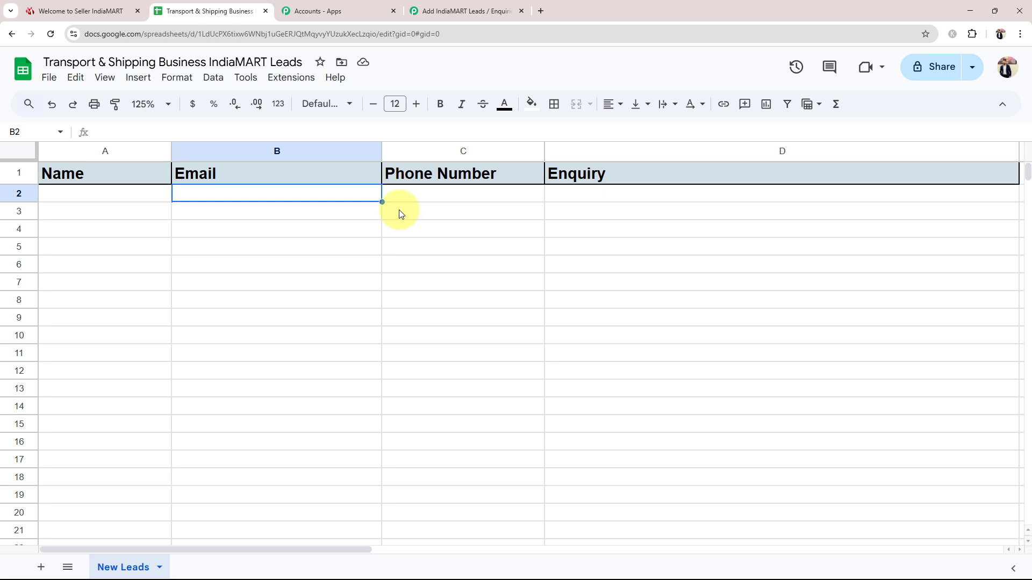
In the Pabbly Connect workflow, set the trigger app to IndiaMART with the New Leads event
{"action": "left_click", "coordinate": [420, 11]}
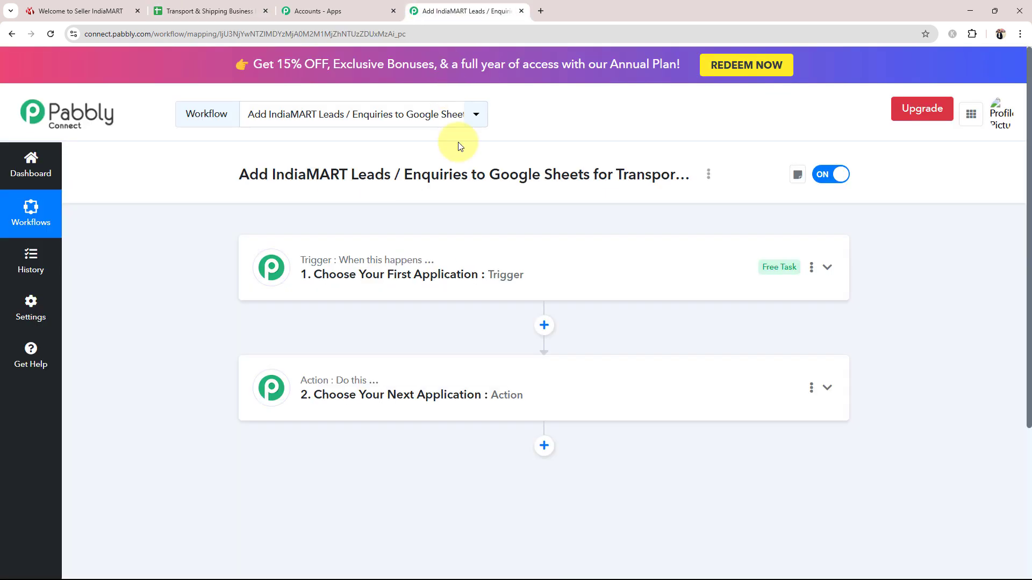
{"action": "left_click", "coordinate": [376, 275]}
{"action": "left_click", "coordinate": [290, 349]}
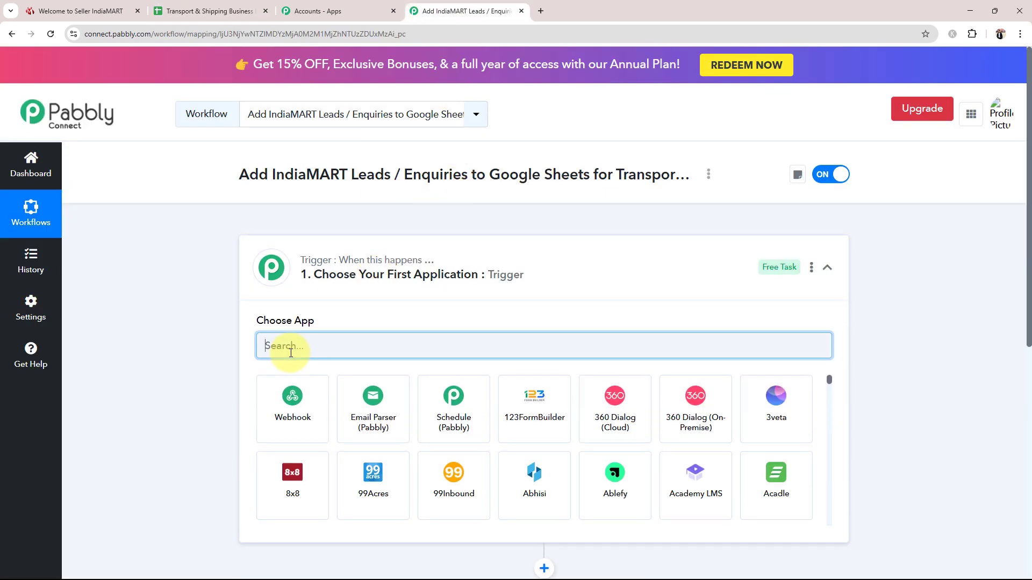
{"action": "type", "text": "India"}
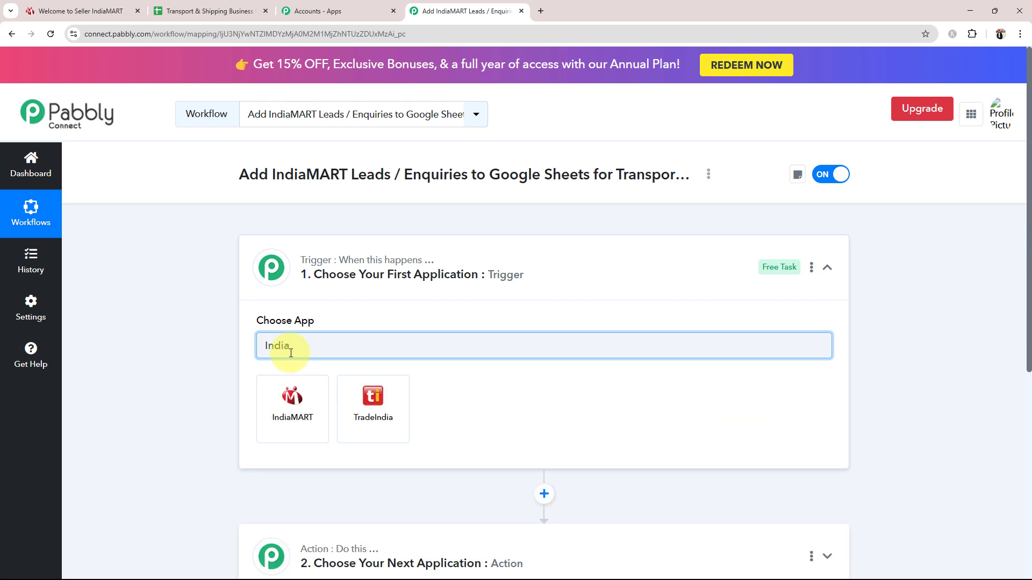
{"action": "left_click", "coordinate": [291, 418]}
{"action": "left_click", "coordinate": [301, 410]}
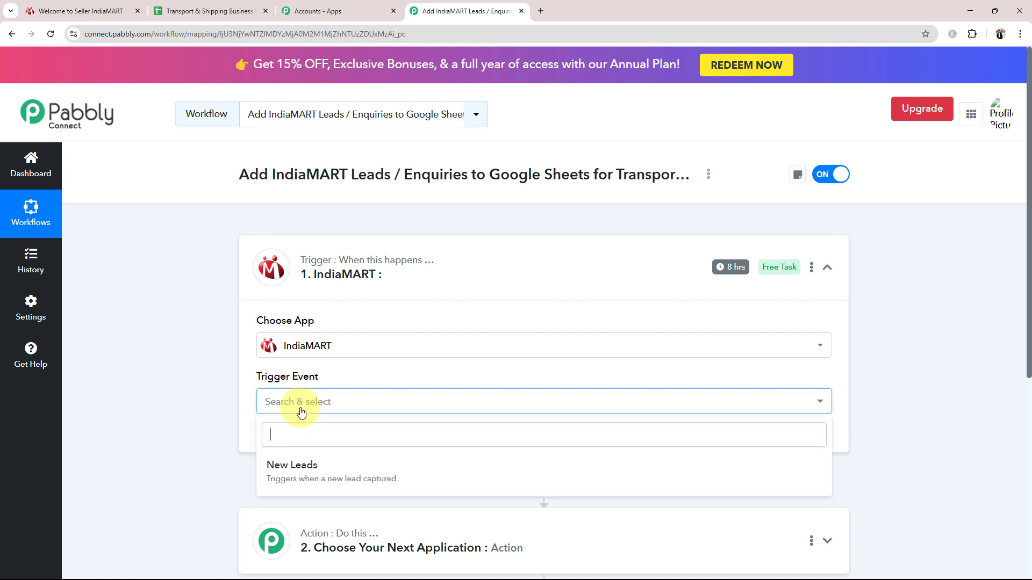
{"action": "left_click", "coordinate": [292, 466]}
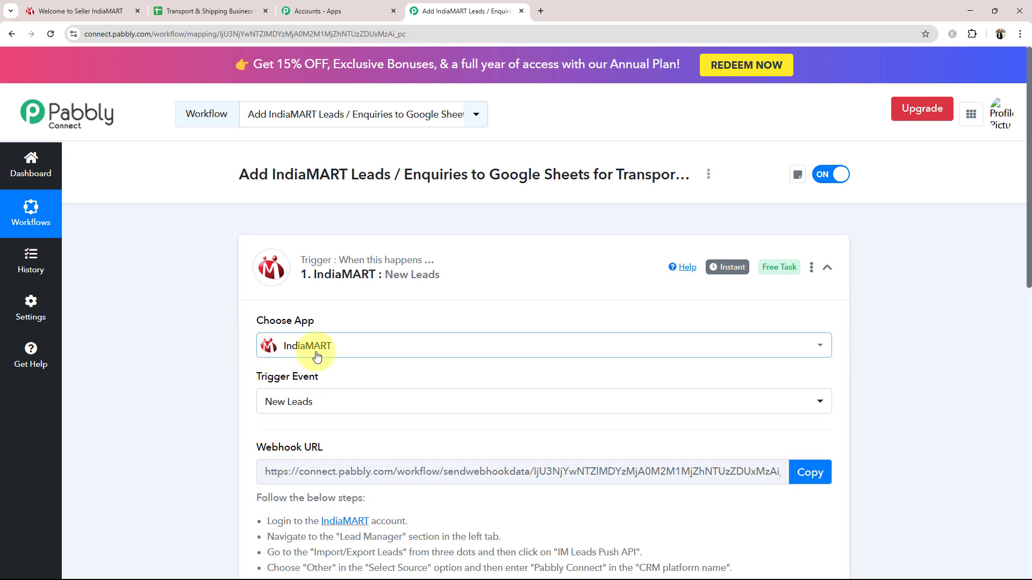
{"action": "left_click", "coordinate": [540, 252]}
Set the workflow's action app to Google Sheets with the Add New Row event
{"action": "left_click", "coordinate": [387, 396]}
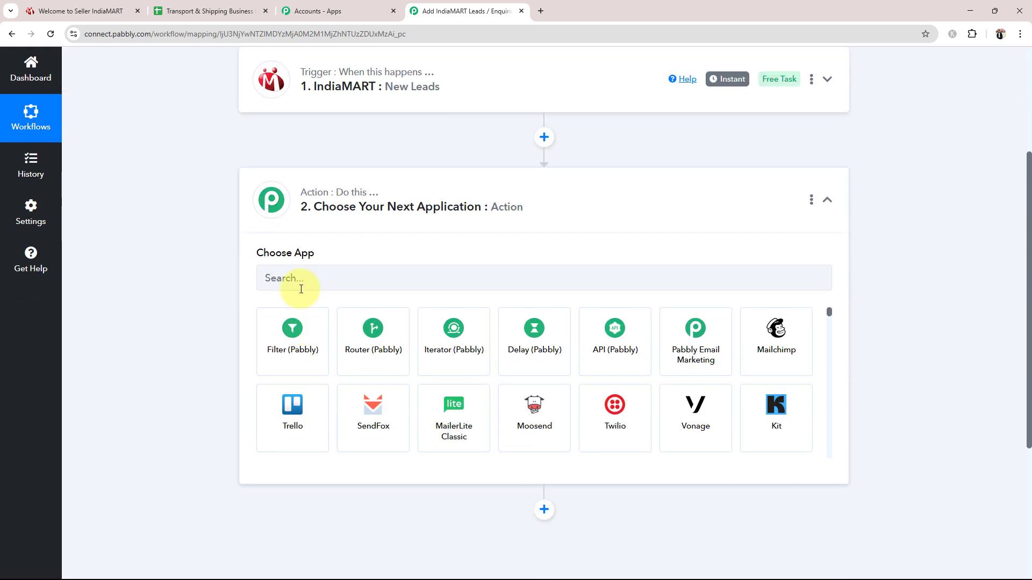
{"action": "left_click", "coordinate": [301, 289]}
{"action": "type", "text": "Google"}
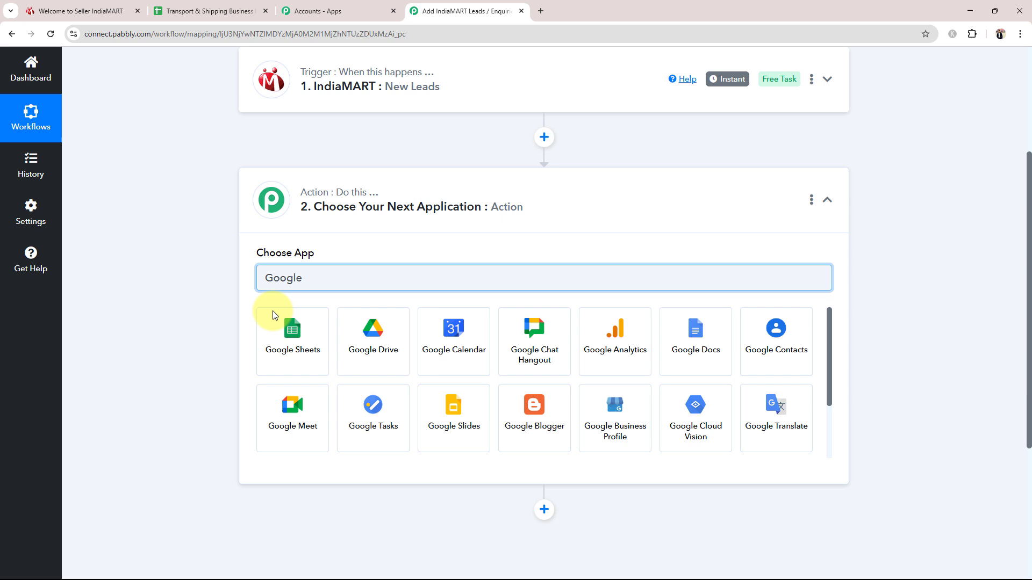
{"action": "left_click", "coordinate": [290, 338]}
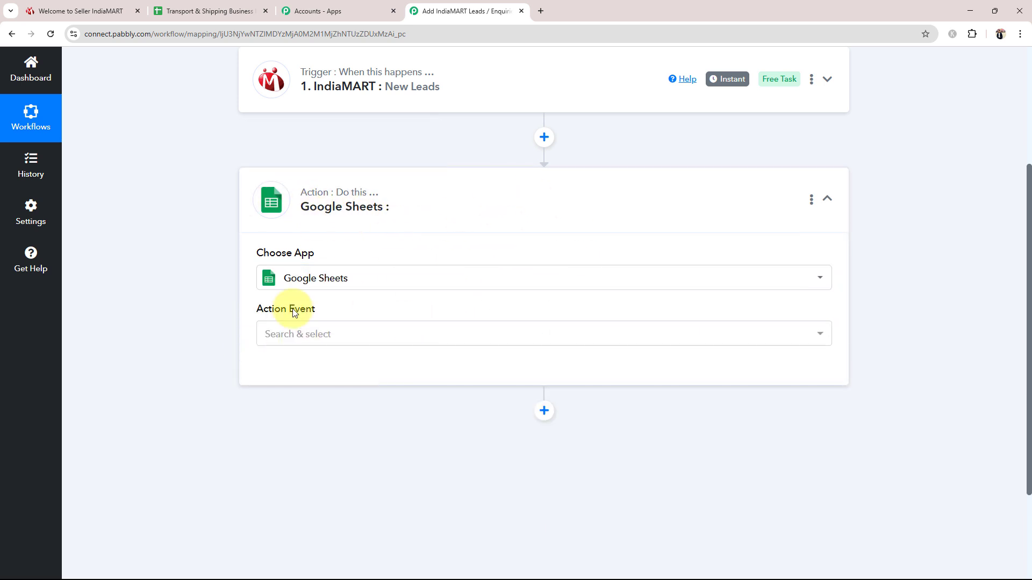
{"action": "left_click", "coordinate": [279, 340]}
{"action": "left_click", "coordinate": [299, 140]}
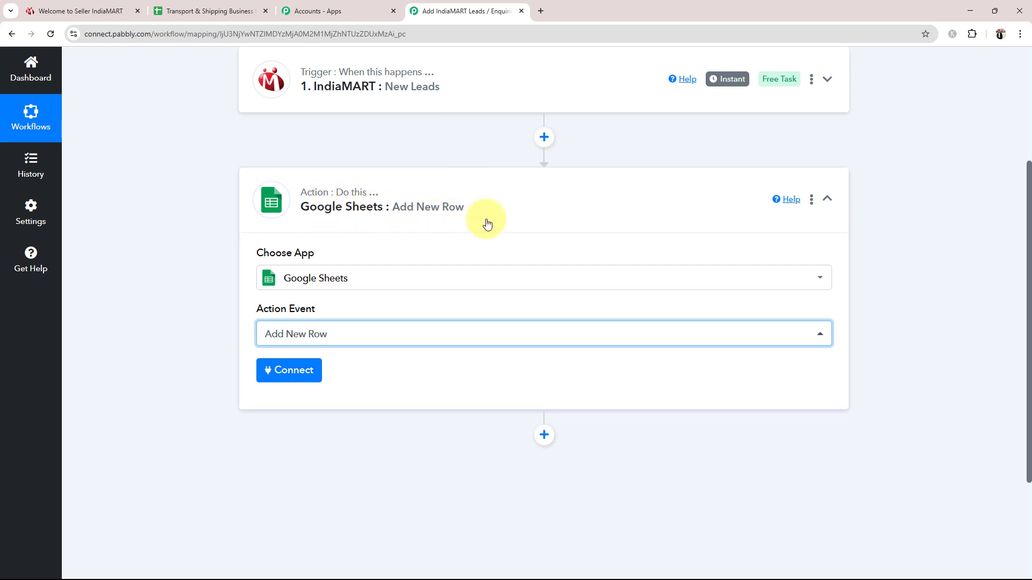
{"action": "left_click", "coordinate": [540, 215]}
Reopen the IndiaMART trigger and copy its webhook URL
{"action": "scroll", "coordinate": [424, 386], "scroll_direction": "up", "scroll_amount": 4}
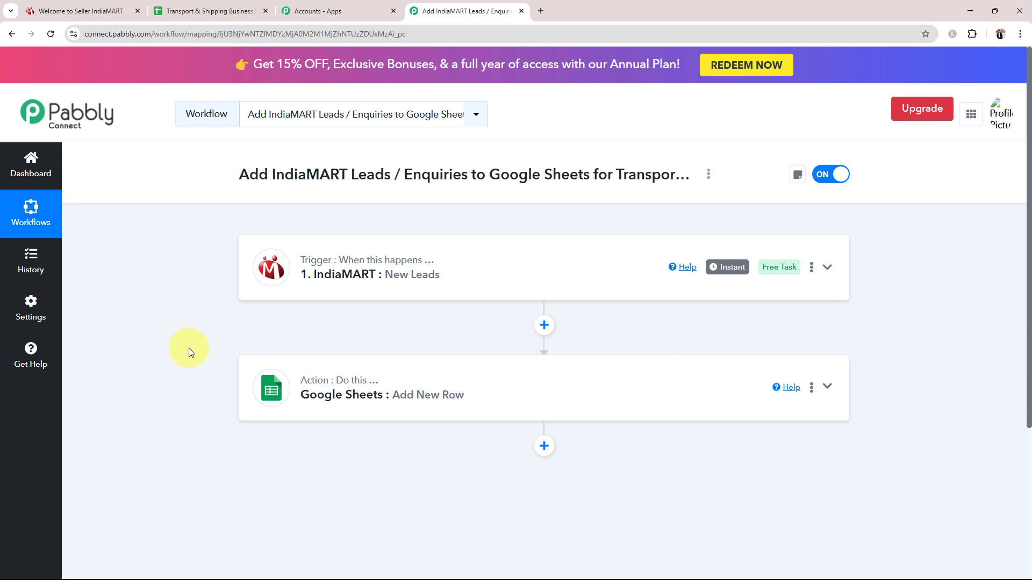
{"action": "left_click", "coordinate": [386, 250]}
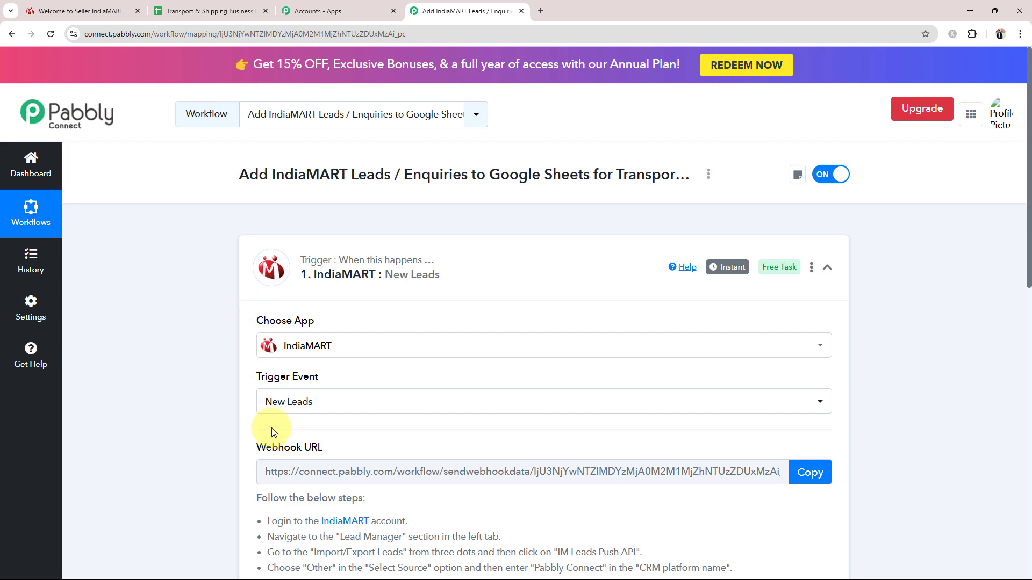
{"action": "scroll", "coordinate": [259, 446], "scroll_direction": "down", "scroll_amount": 2}
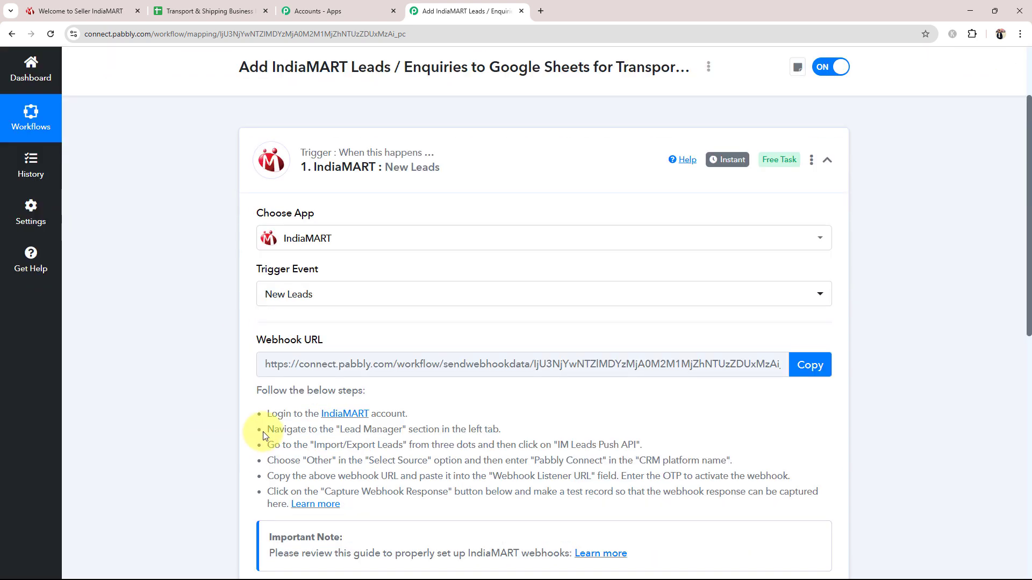
{"action": "scroll", "coordinate": [253, 349], "scroll_direction": "down", "scroll_amount": 1}
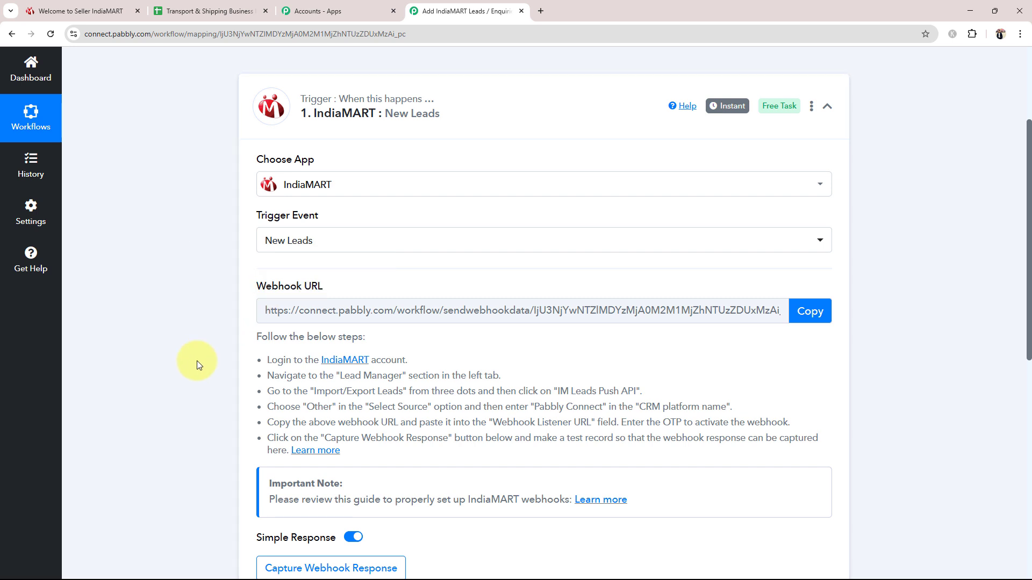
{"action": "scroll", "coordinate": [197, 360], "scroll_direction": "down", "scroll_amount": 1}
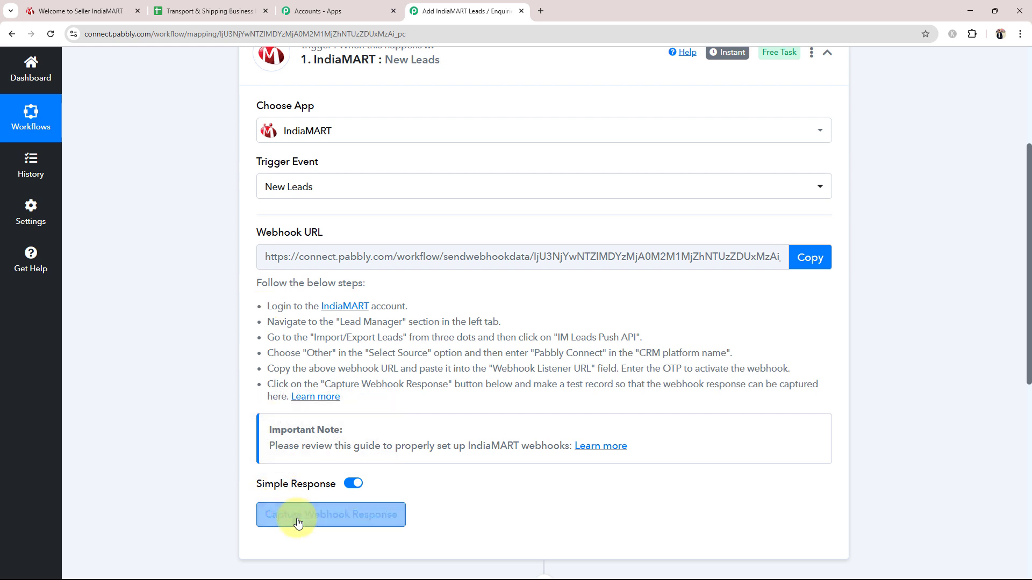
{"action": "left_click_drag", "start_coordinate": [246, 228], "coordinate": [375, 232]}
{"action": "left_click", "coordinate": [182, 341]}
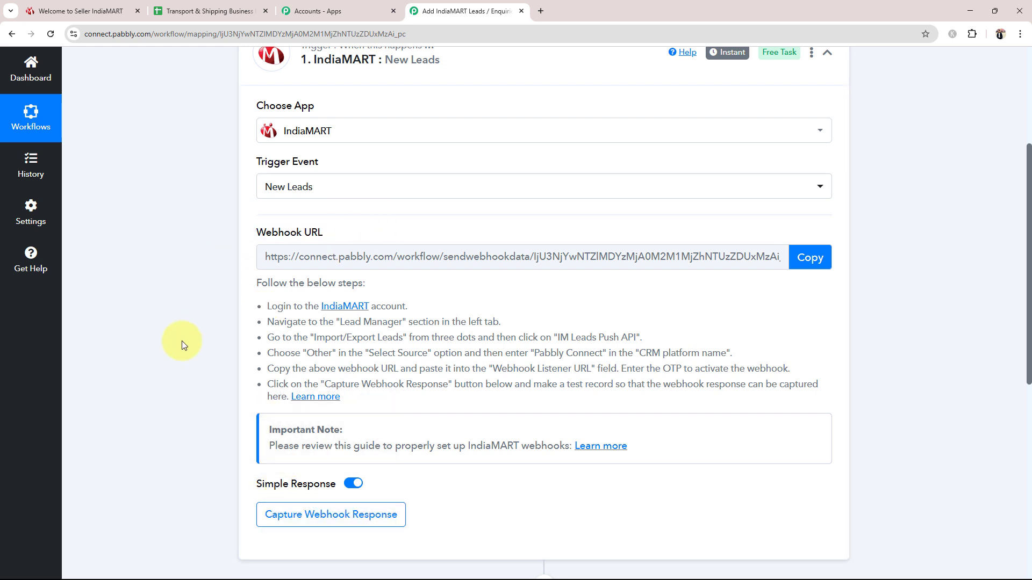
{"action": "left_click", "coordinate": [810, 258]}
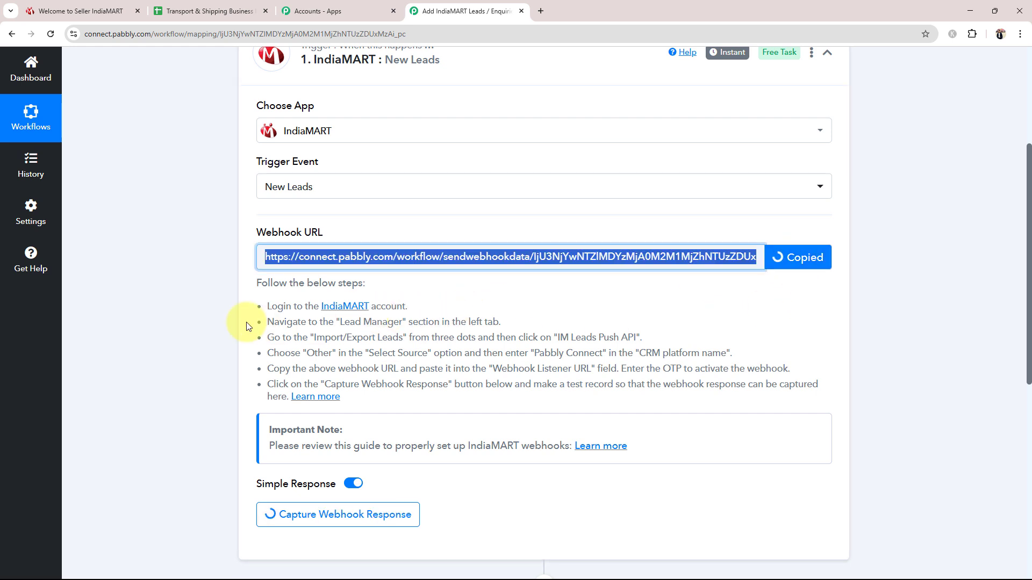
Read through the IndiaMART webhook setup instructions and switch to the IndiaMART seller dashboard
{"action": "left_click_drag", "start_coordinate": [264, 304], "coordinate": [572, 403]}
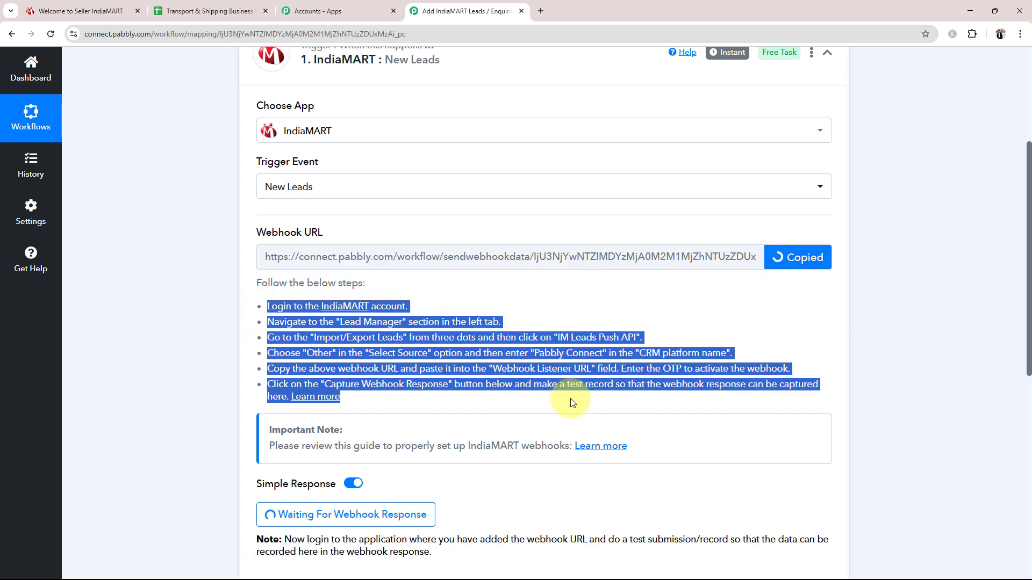
{"action": "left_click", "coordinate": [183, 375]}
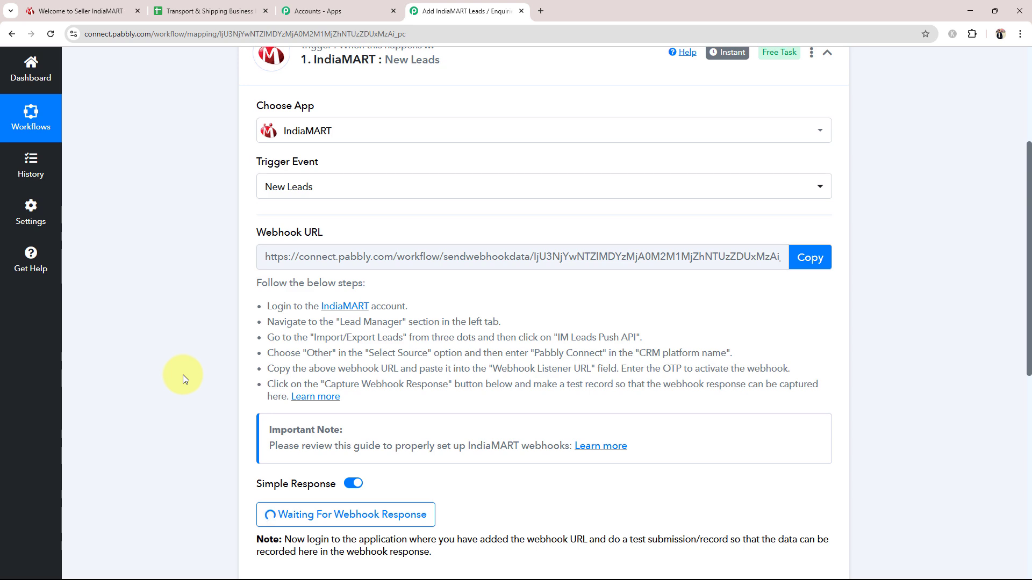
{"action": "left_click", "coordinate": [81, 10]}
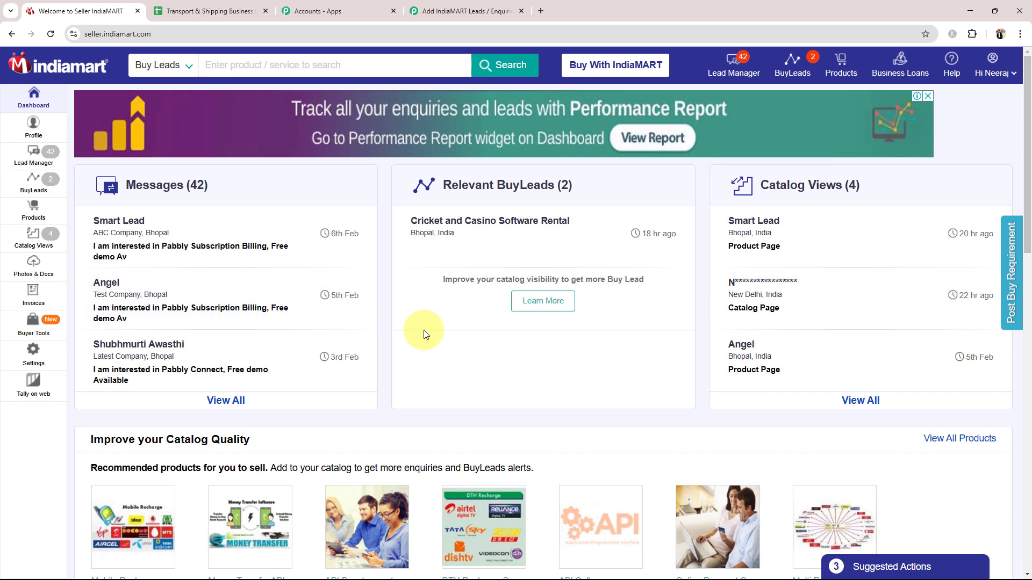
Open the Push API integration page from the Lead Manager's import/export leads options in IndiaMART
{"action": "left_click", "coordinate": [41, 155]}
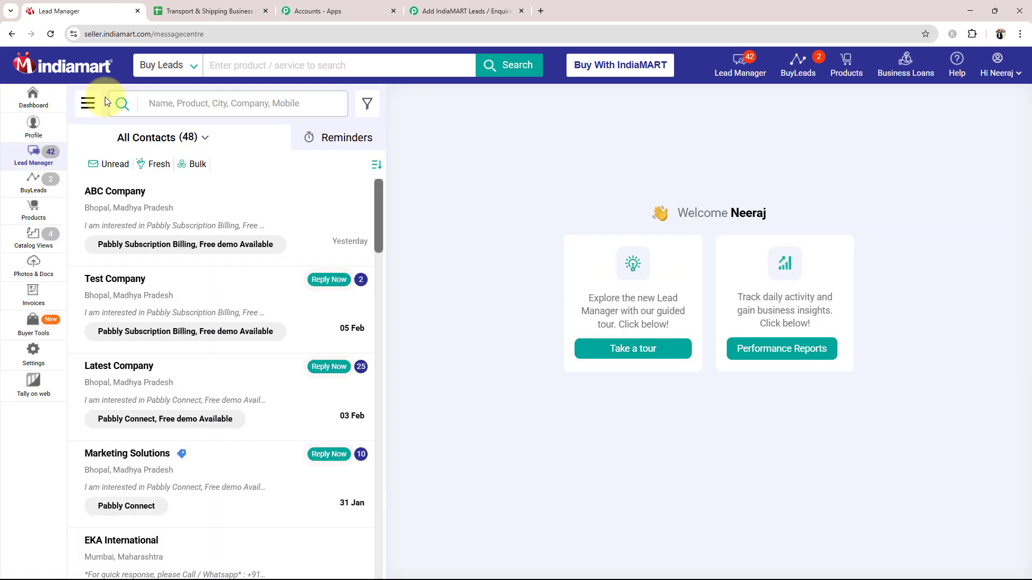
{"action": "left_click", "coordinate": [90, 104]}
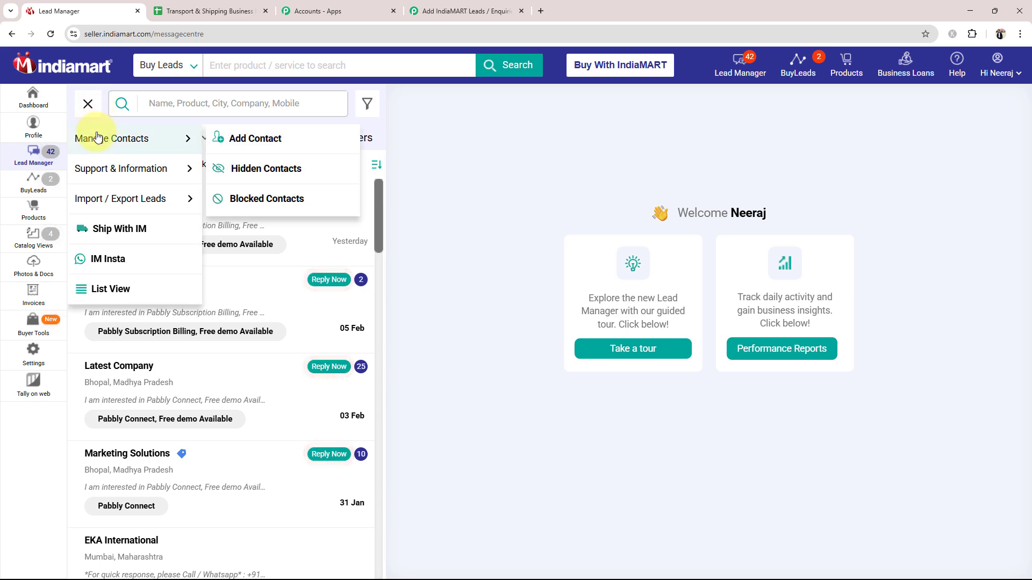
{"action": "mouse_move", "coordinate": [102, 199]}
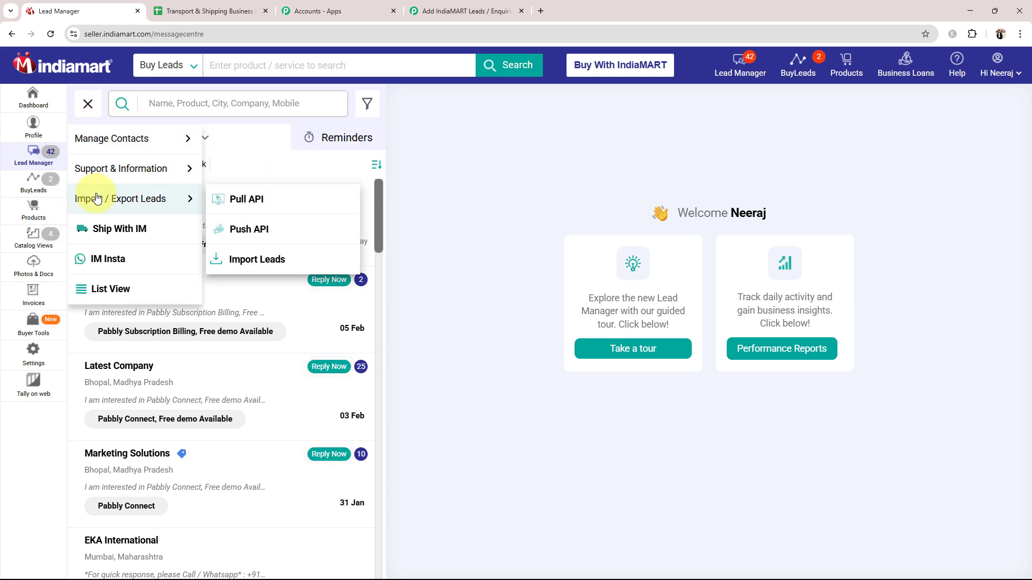
{"action": "left_click", "coordinate": [282, 226]}
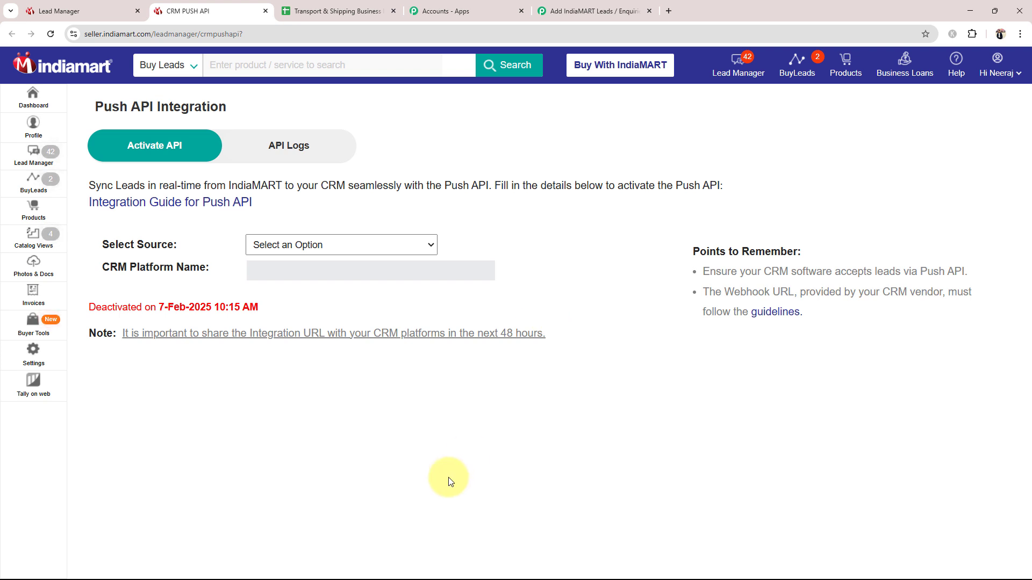
Set the Push API source to Other and enter Pabbly Connect as the CRM platform name
{"action": "left_click", "coordinate": [318, 242]}
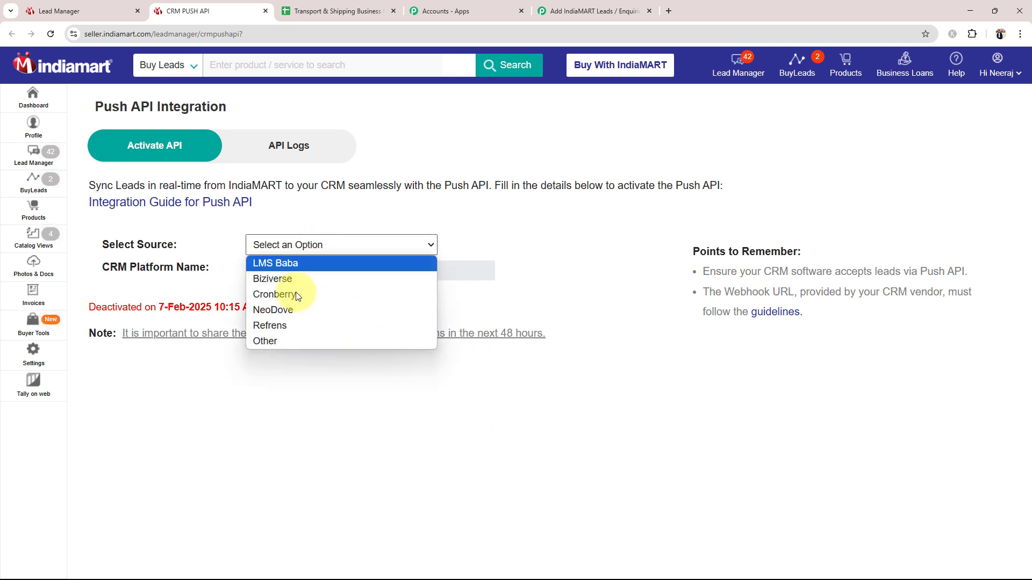
{"action": "left_click", "coordinate": [283, 341]}
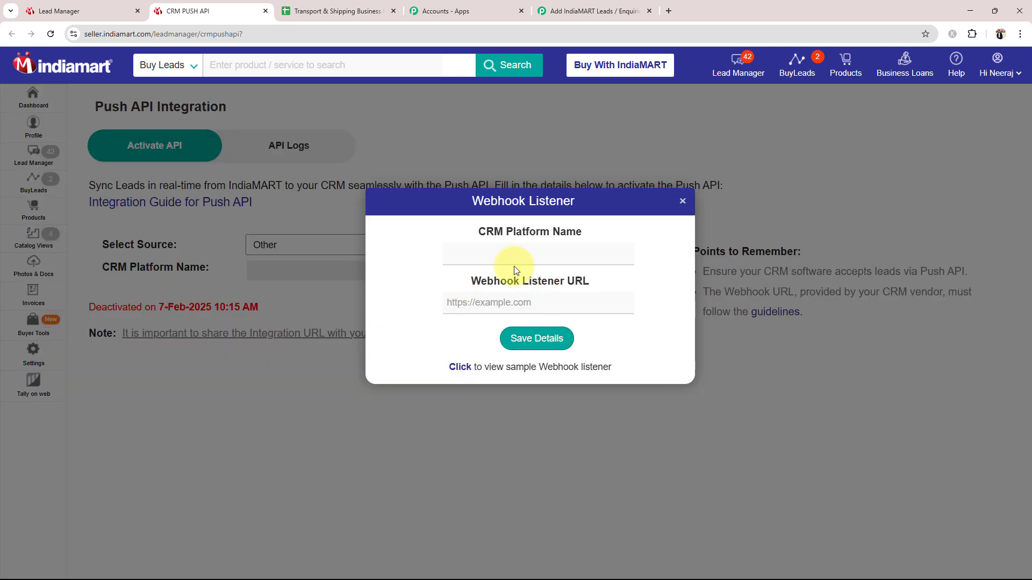
{"action": "left_click", "coordinate": [530, 261]}
{"action": "left_click", "coordinate": [541, 281]}
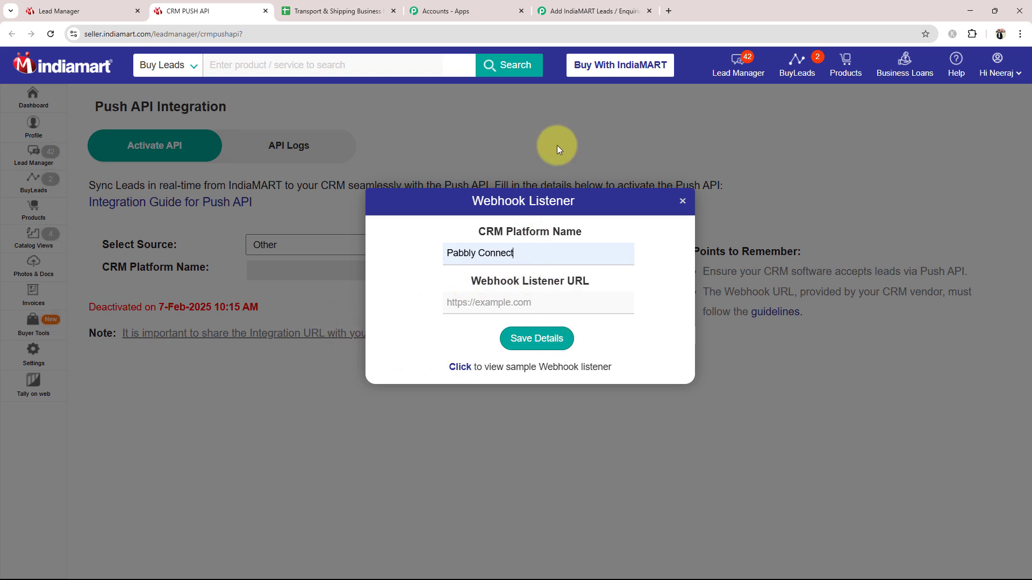
Copy the webhook URL from the Pabbly Connect trigger into IndiaMART's Webhook Listener URL field and save the details
{"action": "left_click", "coordinate": [591, 11]}
{"action": "left_click", "coordinate": [810, 257]}
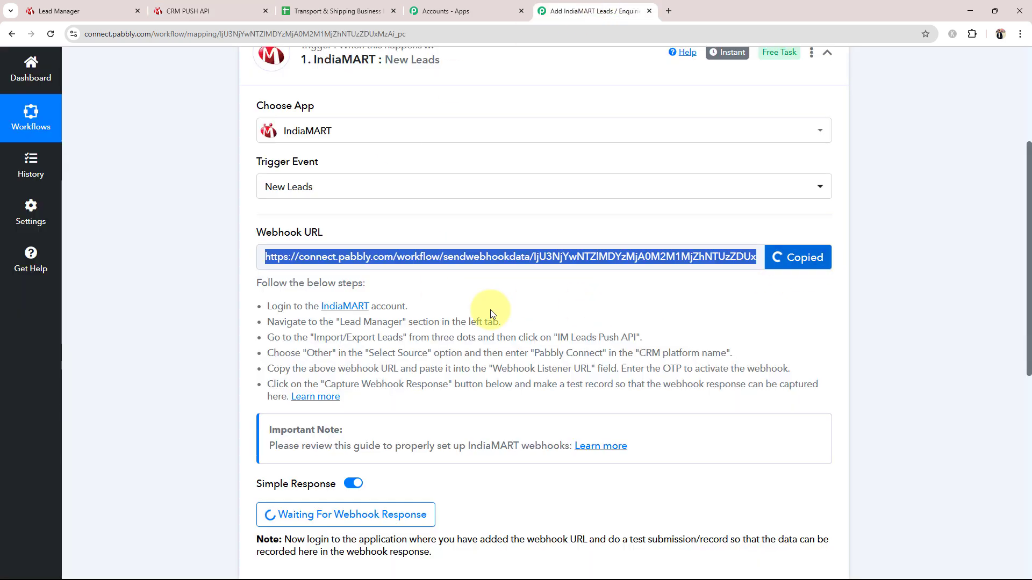
{"action": "left_click", "coordinate": [185, 11]}
{"action": "left_click", "coordinate": [471, 305]}
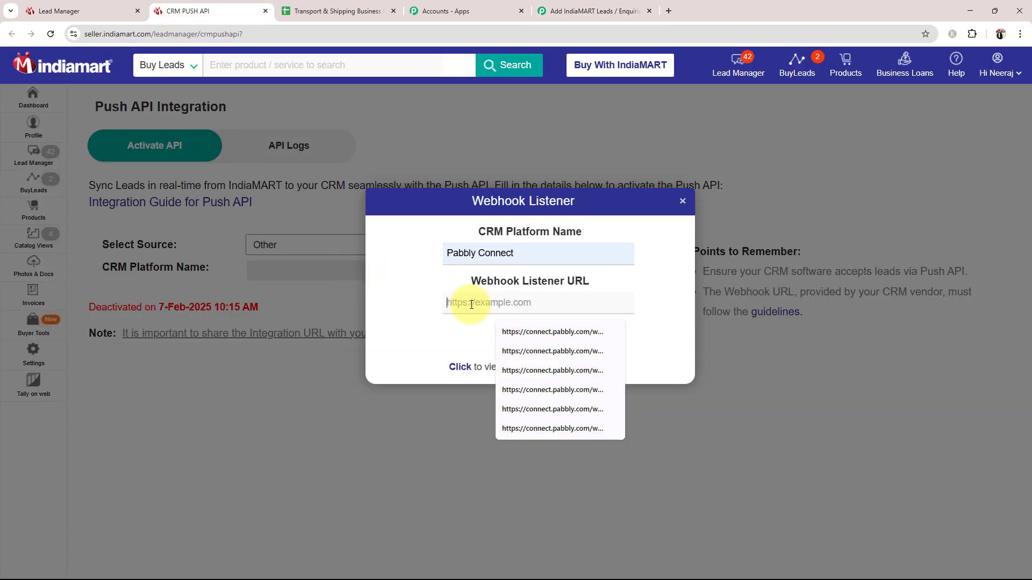
{"action": "key", "text": "ctrl+v"}
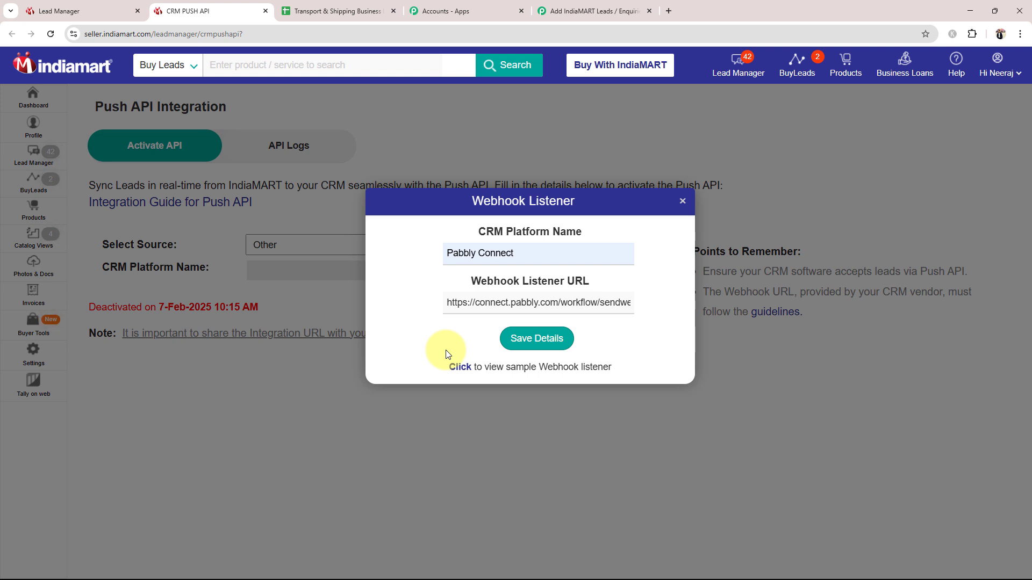
{"action": "left_click", "coordinate": [537, 347]}
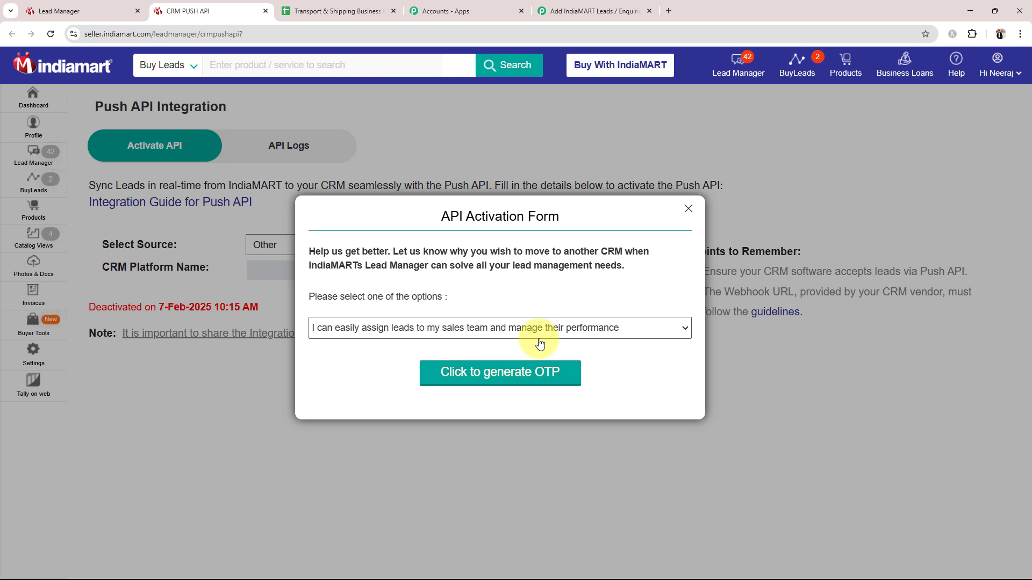
Choose the reason about permanently saving leads from IndiaMART, generate the OTP, and submit the one-time password to activate the API
{"action": "left_click", "coordinate": [538, 328]}
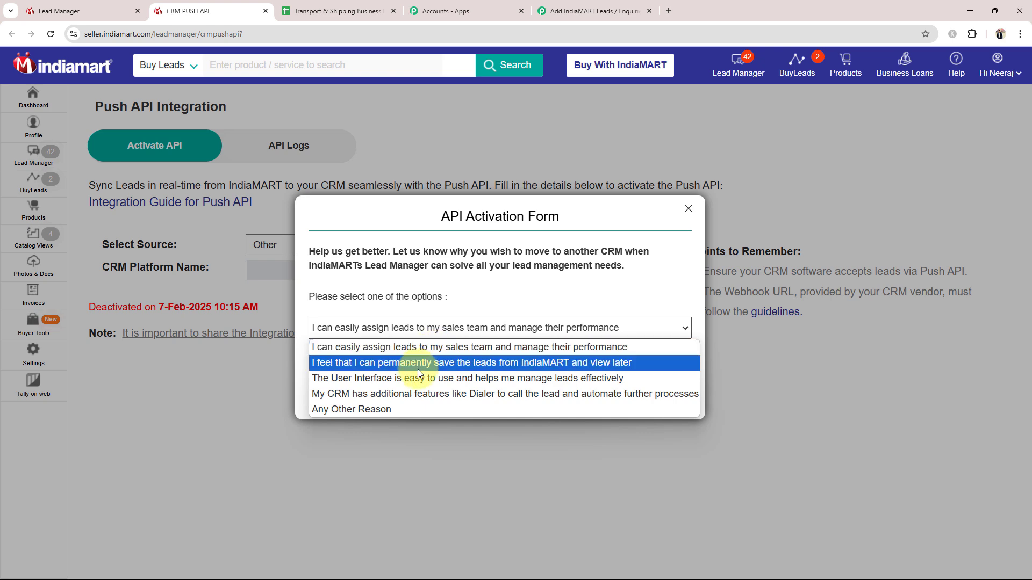
{"action": "left_click", "coordinate": [418, 363]}
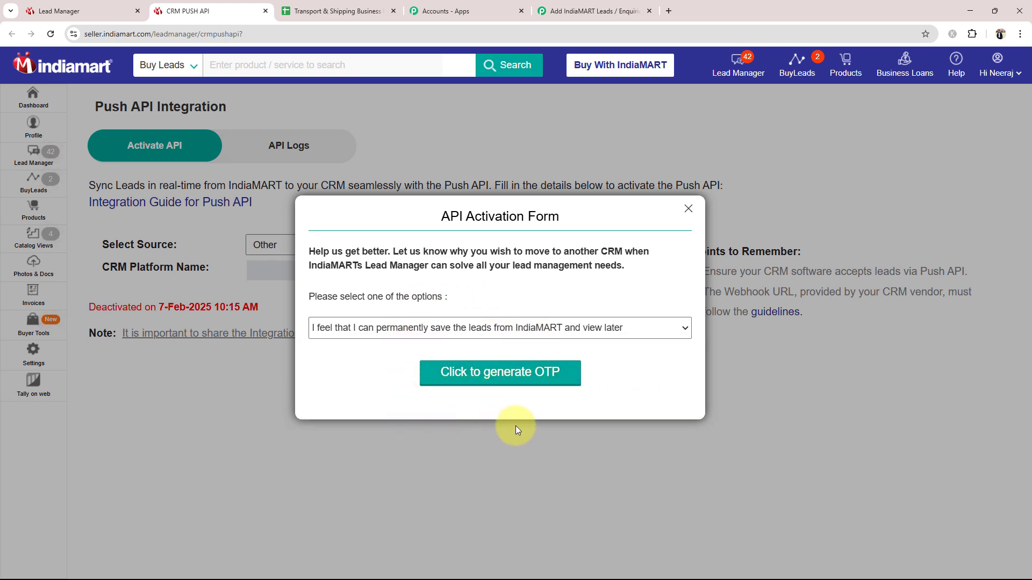
{"action": "left_click", "coordinate": [473, 373]}
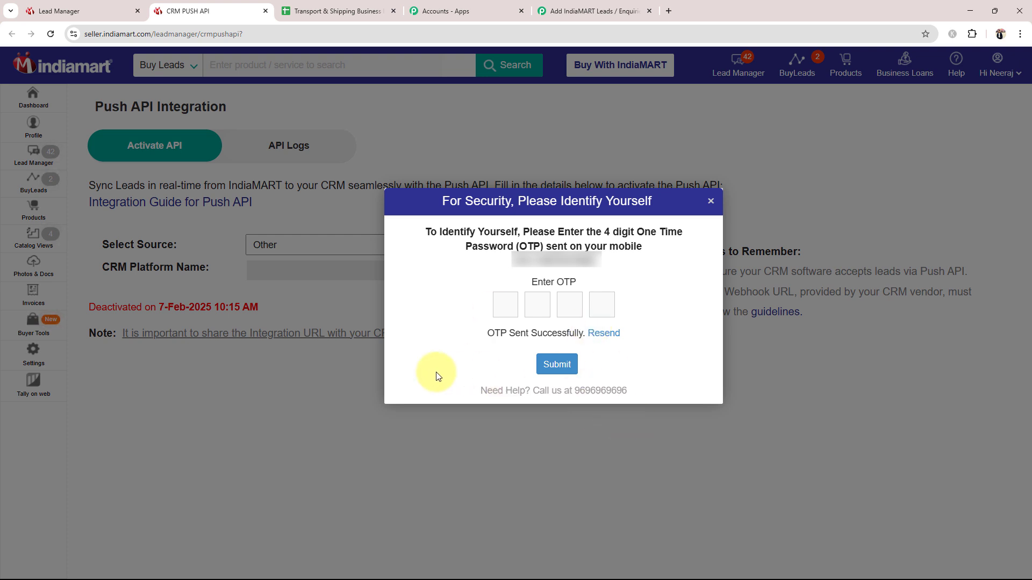
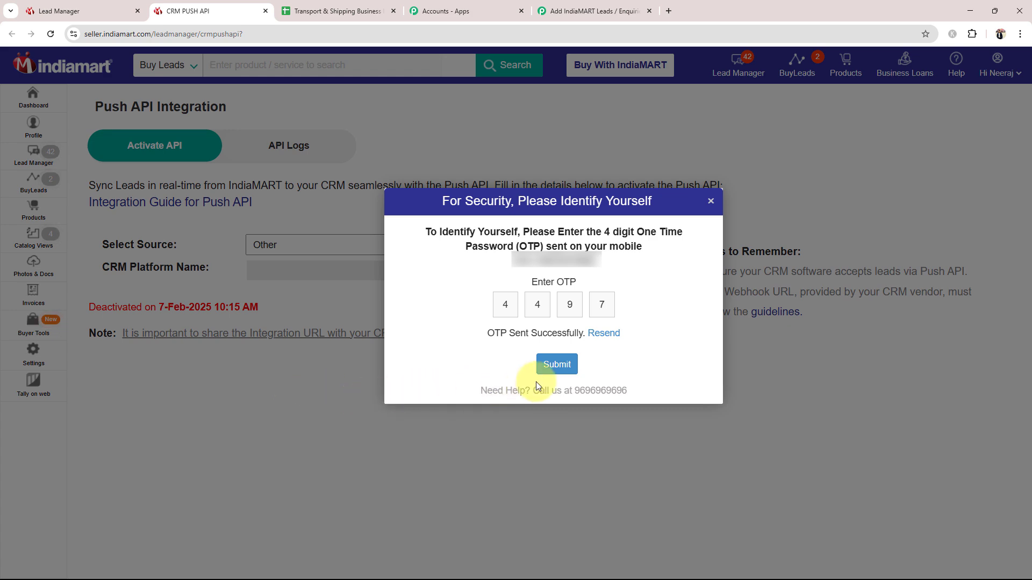
{"action": "left_click", "coordinate": [554, 365]}
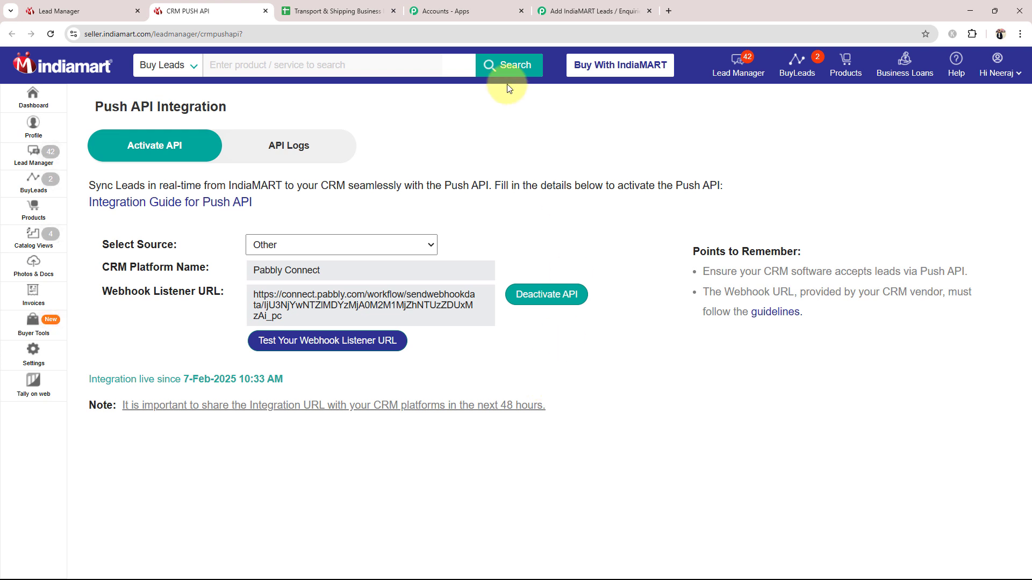
Switch to the Pabbly Connect workflow and check the IndiaMART trigger's webhook capture status
{"action": "left_click", "coordinate": [547, 7]}
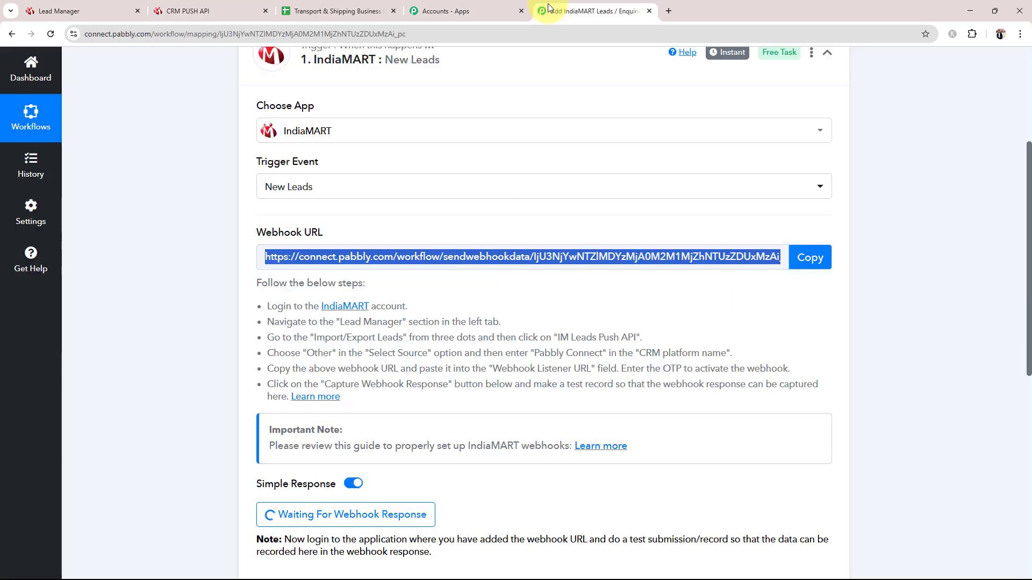
{"action": "left_click", "coordinate": [221, 412]}
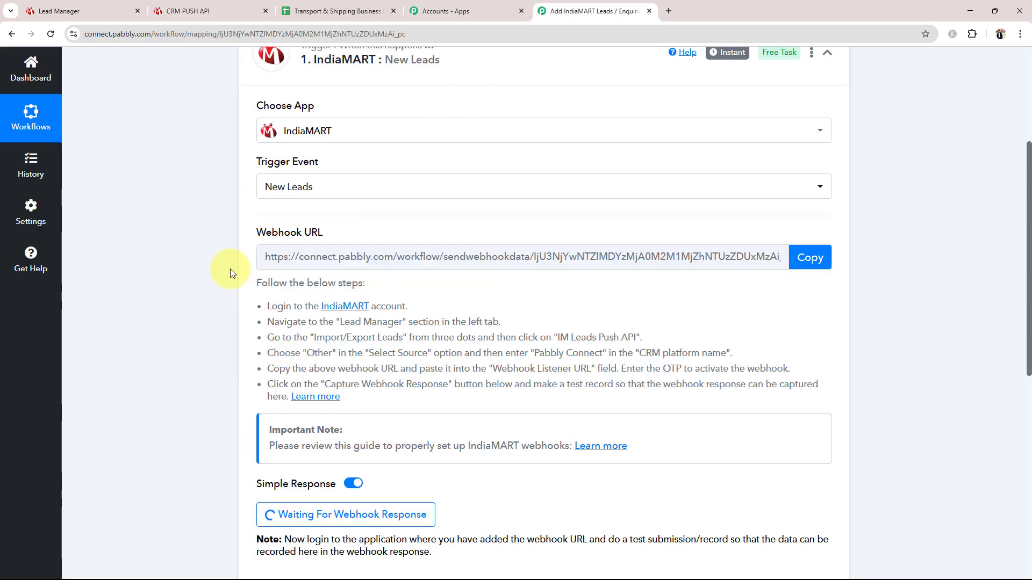
{"action": "scroll", "coordinate": [449, 112], "scroll_direction": "down", "scroll_amount": 4}
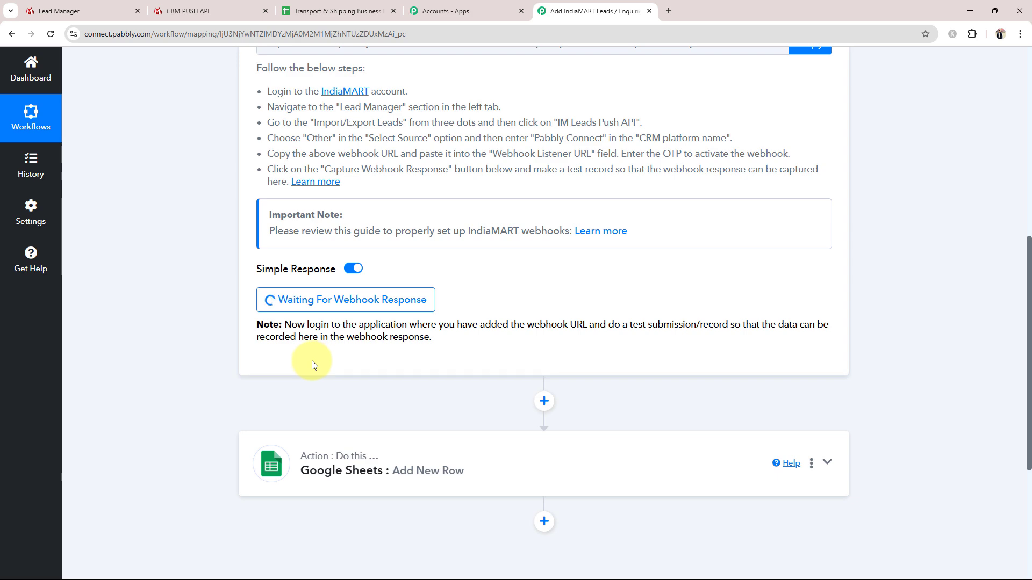
{"action": "scroll", "coordinate": [292, 357], "scroll_direction": "up", "scroll_amount": 3}
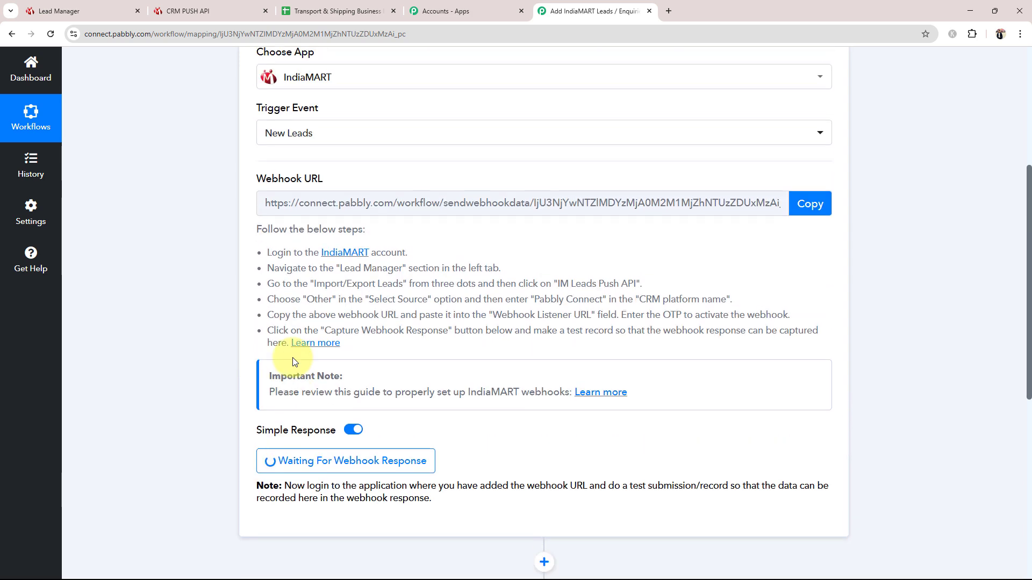
Return to IndiaMART's Push API page, review the sample request, and send a test to the webhook listener URL
{"action": "left_click", "coordinate": [192, 7]}
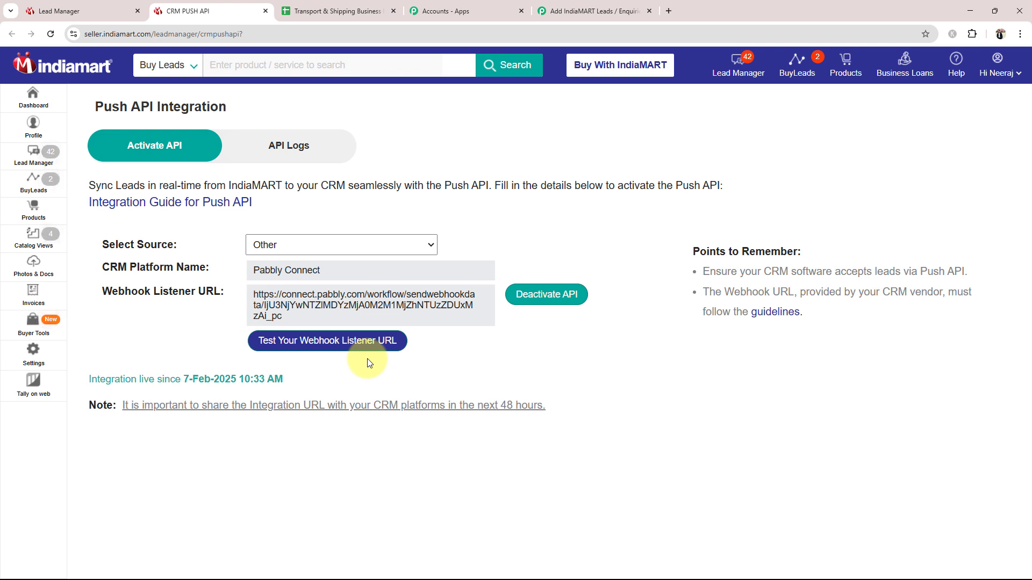
{"action": "left_click", "coordinate": [329, 341]}
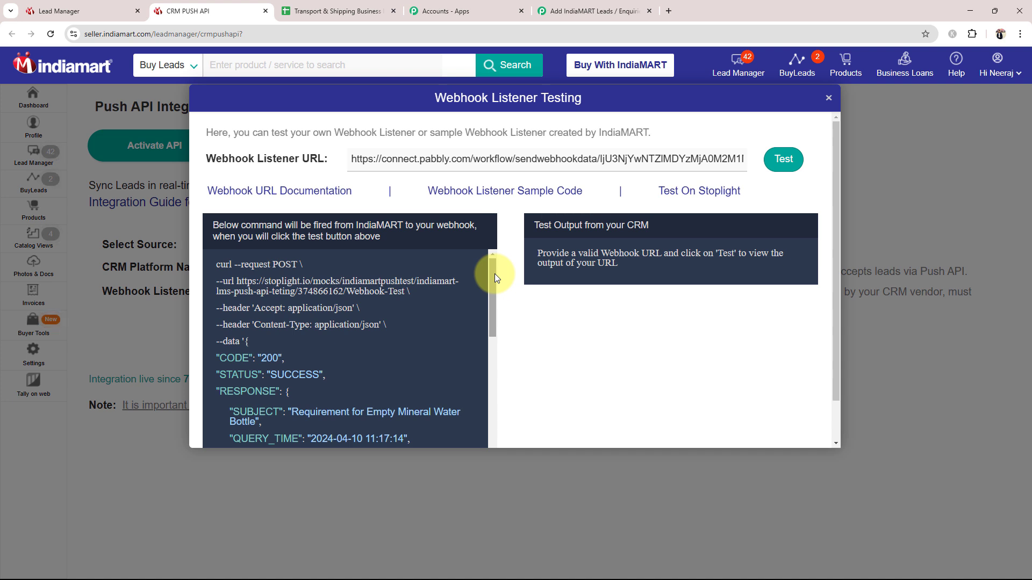
{"action": "left_click_drag", "start_coordinate": [494, 273], "coordinate": [500, 295]}
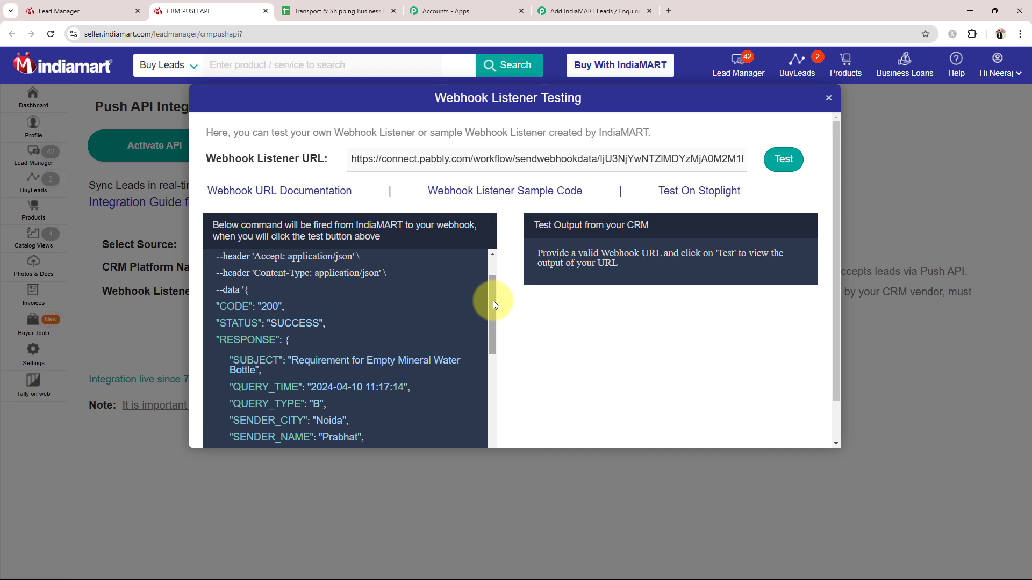
{"action": "left_click_drag", "start_coordinate": [492, 301], "coordinate": [498, 258]}
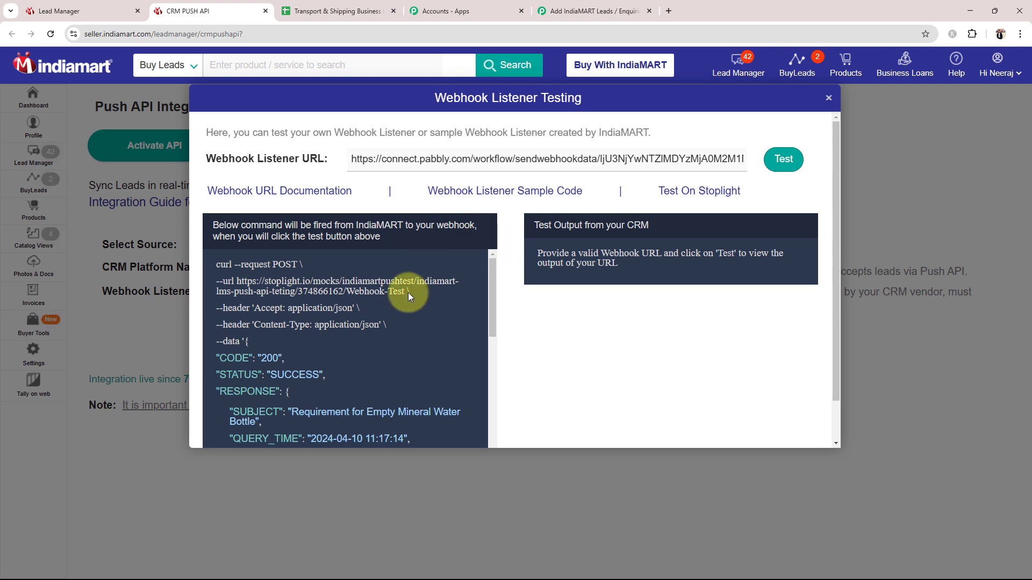
{"action": "left_click_drag", "start_coordinate": [360, 160], "coordinate": [708, 138]}
{"action": "left_click", "coordinate": [710, 135]}
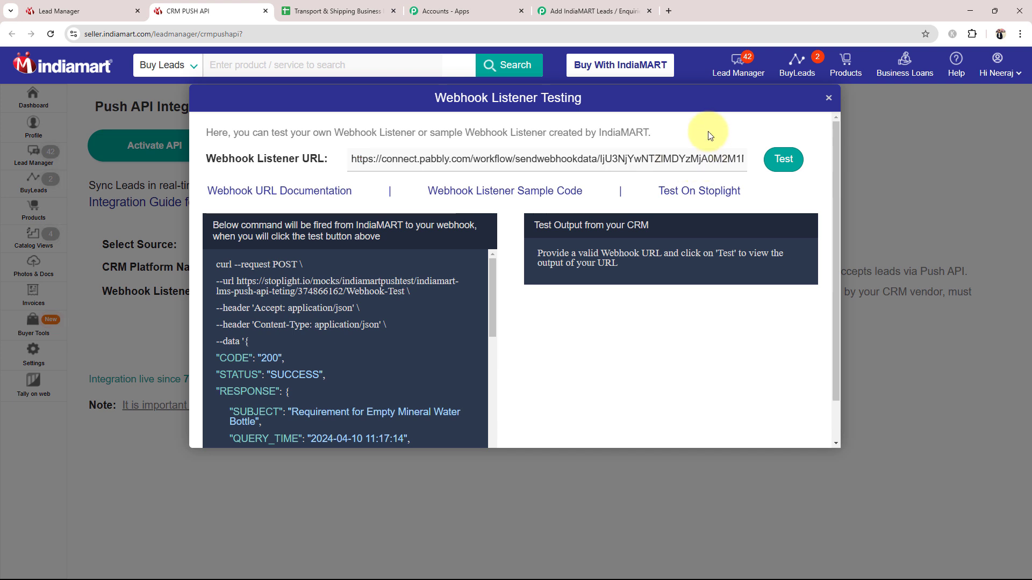
{"action": "left_click", "coordinate": [782, 160]}
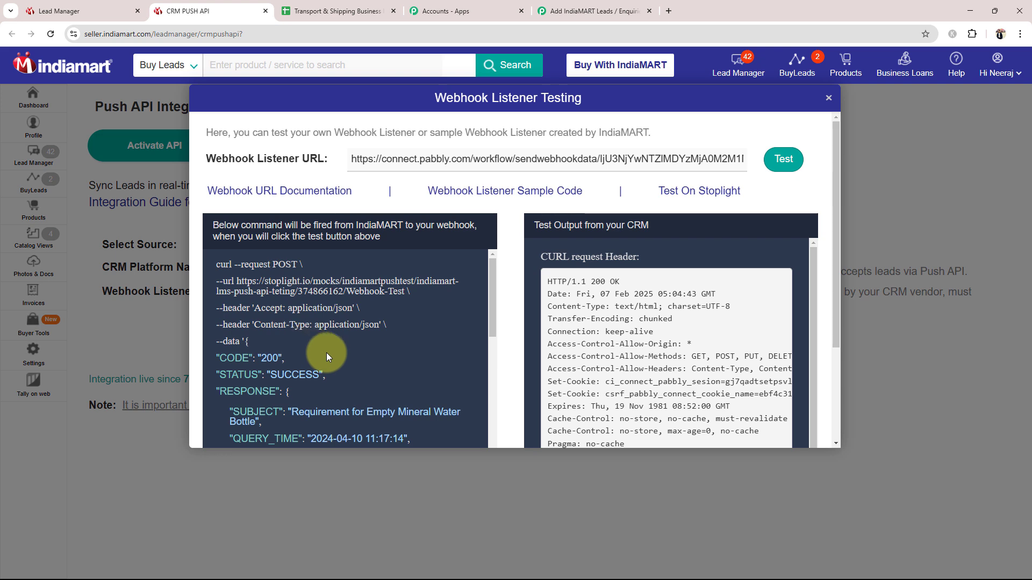
Switch to Pabbly Connect, review the captured lead response in the IndiaMART trigger, and collapse the trigger
{"action": "left_click", "coordinate": [602, 11]}
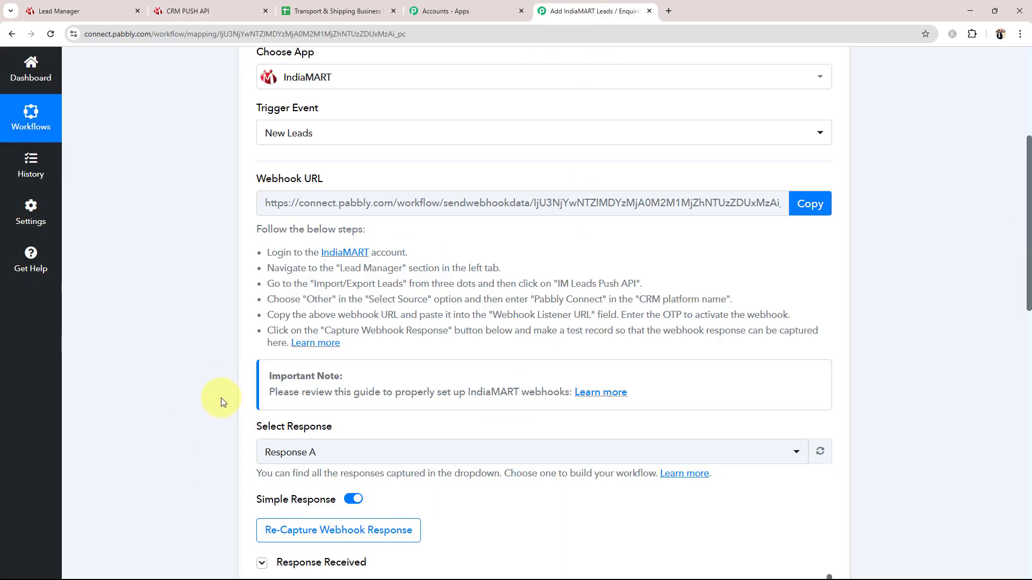
{"action": "scroll", "coordinate": [221, 398], "scroll_direction": "down", "scroll_amount": 10}
{"action": "scroll", "coordinate": [220, 399], "scroll_direction": "up", "scroll_amount": 2}
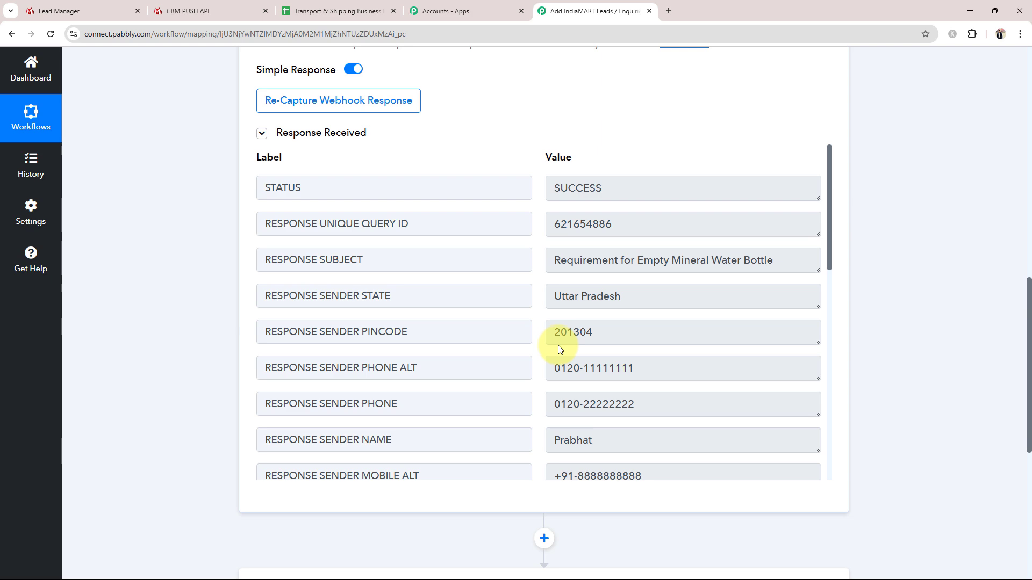
{"action": "scroll", "coordinate": [127, 419], "scroll_direction": "up", "scroll_amount": 10}
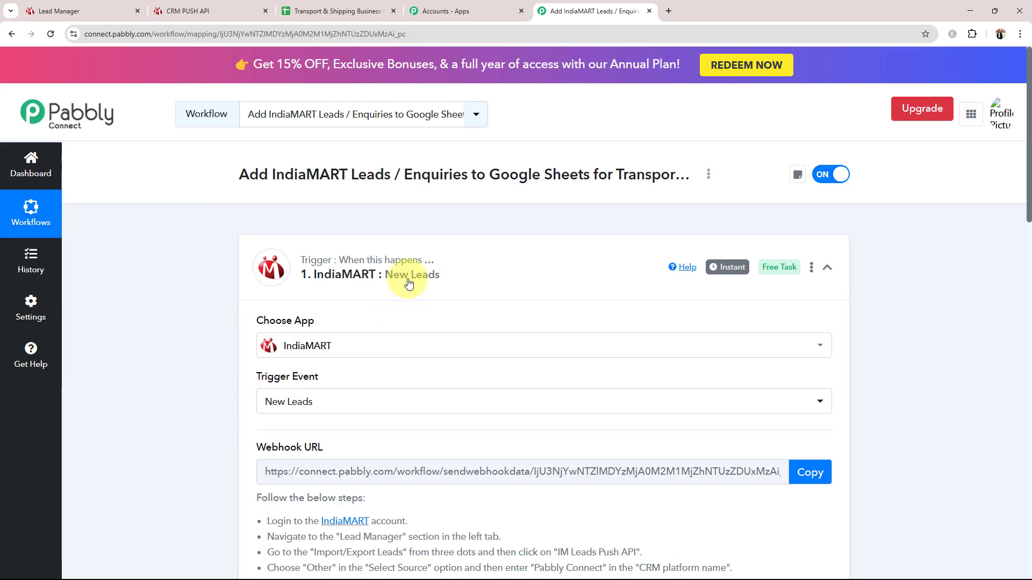
{"action": "left_click", "coordinate": [408, 283]}
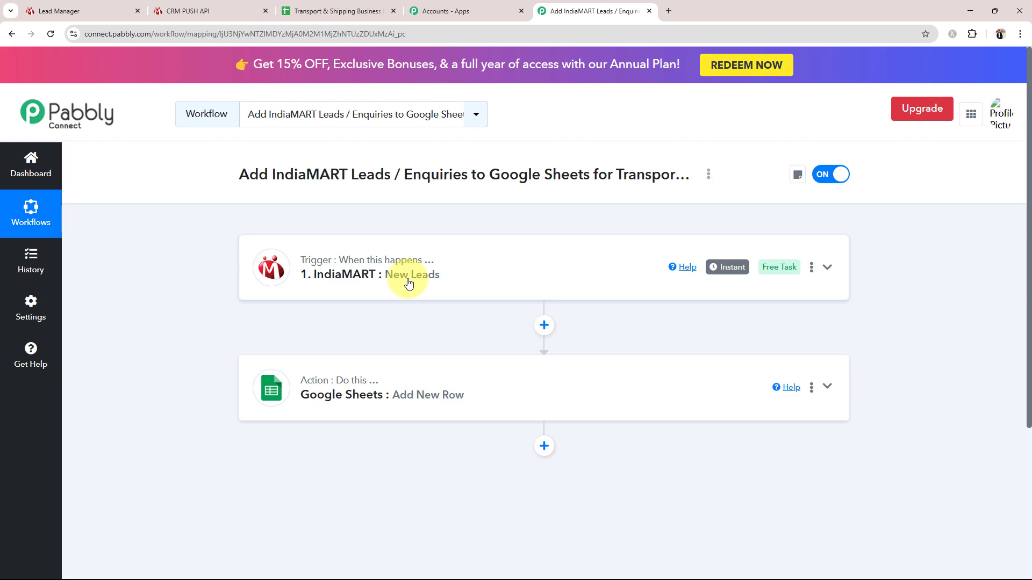
Connect the Google Sheets action using the existing connection Google Sheets #166
{"action": "left_click", "coordinate": [370, 420]}
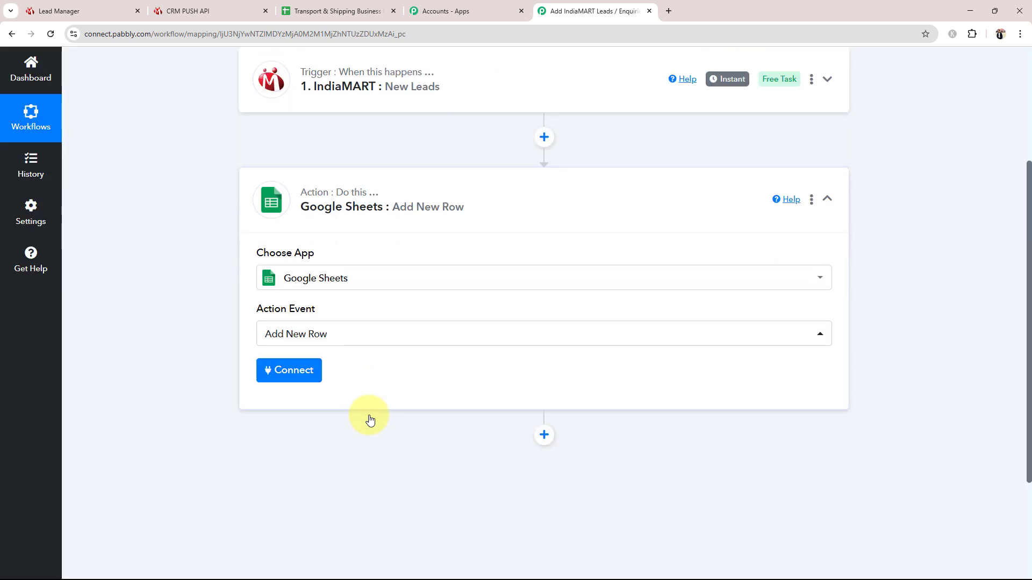
{"action": "left_click", "coordinate": [299, 379]}
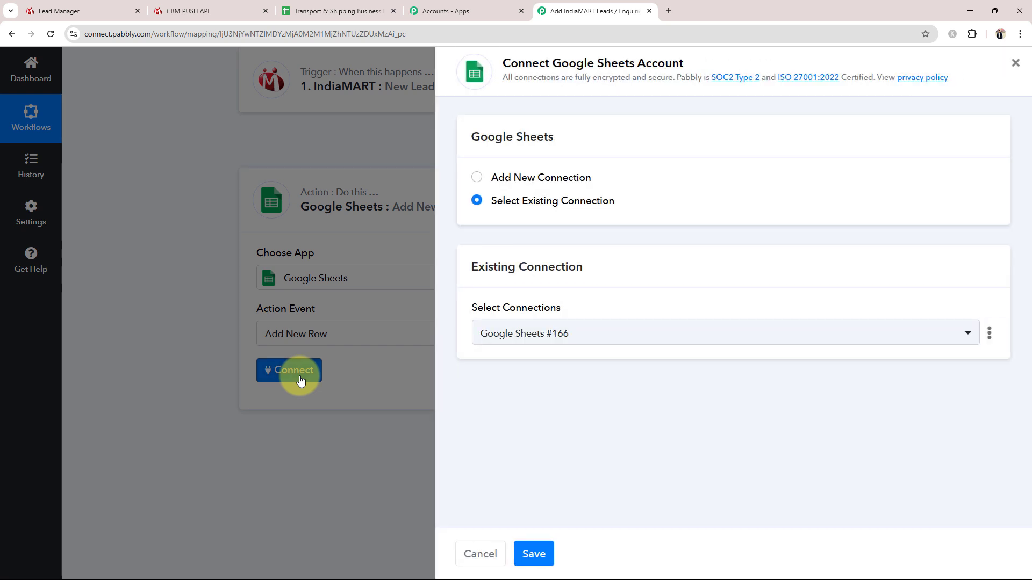
{"action": "left_click", "coordinate": [476, 177]}
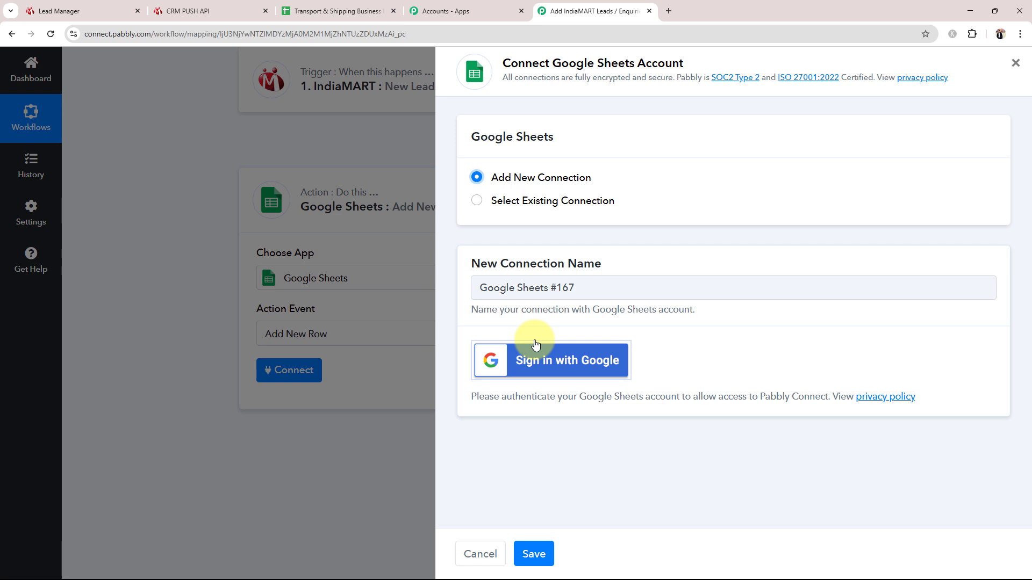
{"action": "left_click", "coordinate": [477, 201]}
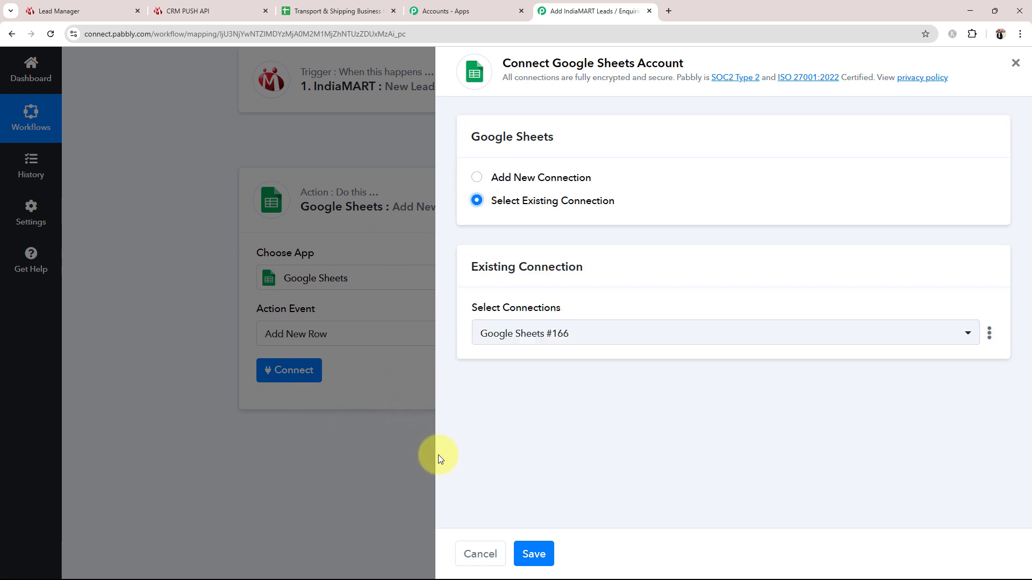
{"action": "left_click", "coordinate": [533, 554]}
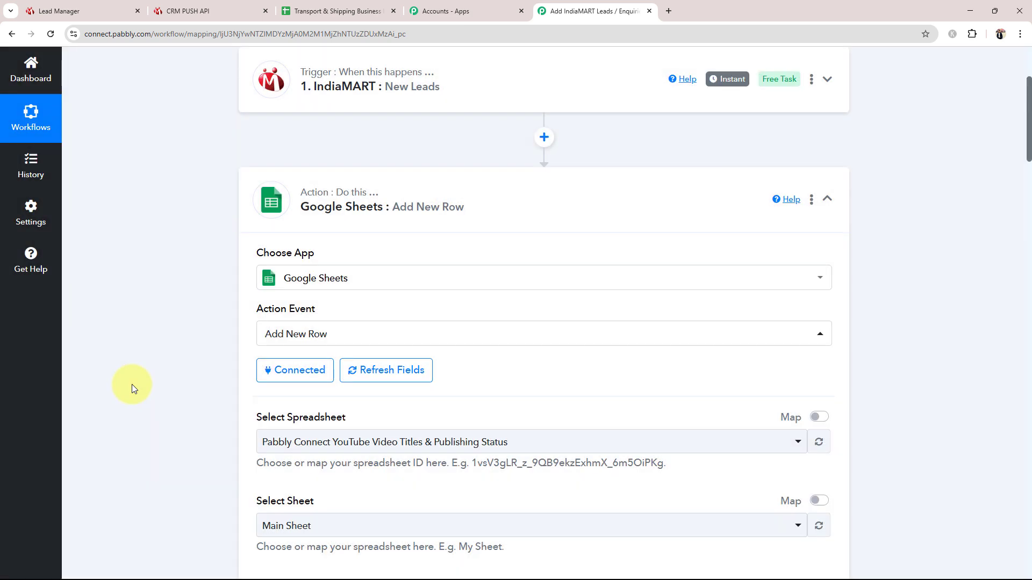
Choose the spreadsheet Transport & Shipping Business IndiaMART Leads and its sheet New Leads for the Google Sheets action
{"action": "scroll", "coordinate": [269, 357], "scroll_direction": "down", "scroll_amount": 4}
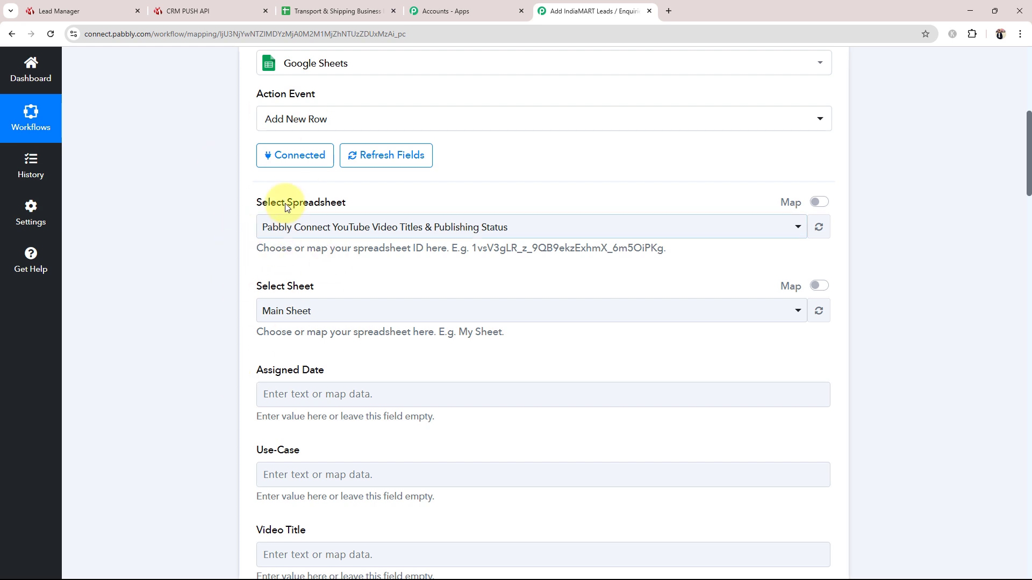
{"action": "left_click", "coordinate": [307, 239]}
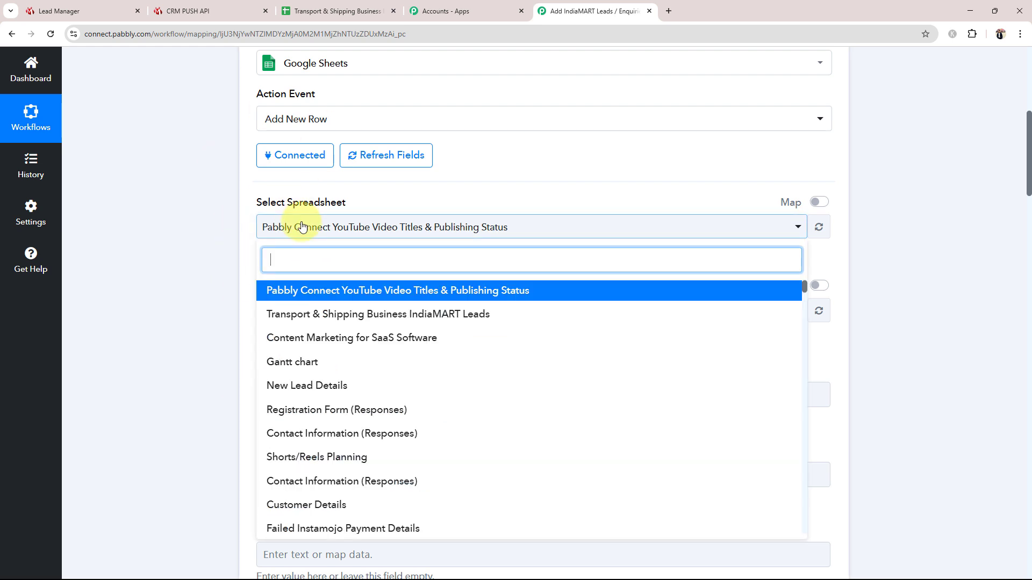
{"action": "left_click", "coordinate": [298, 315]}
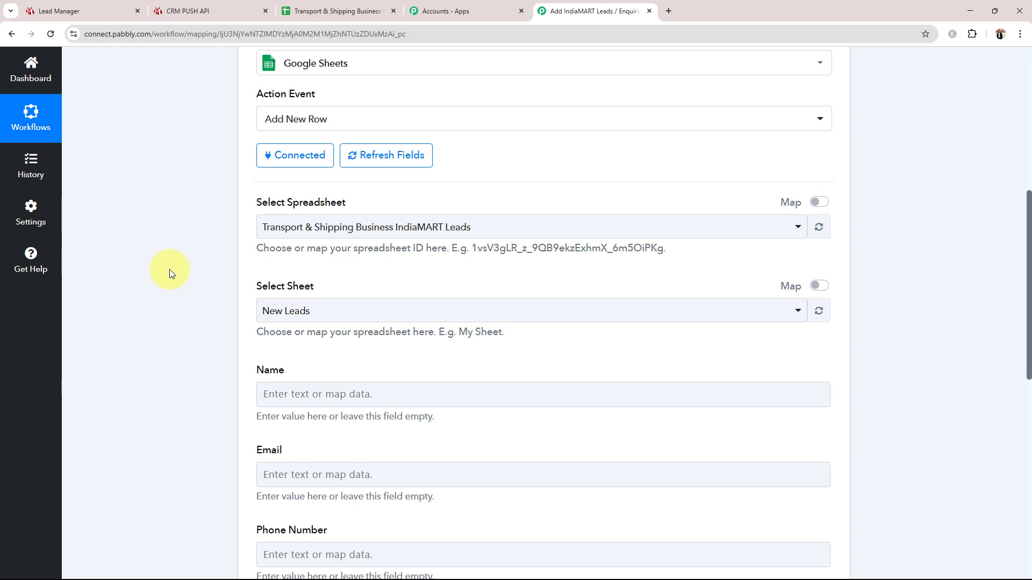
Compare the column headings in the leads spreadsheet with the mapping fields of the Google Sheets action
{"action": "left_click", "coordinate": [301, 11]}
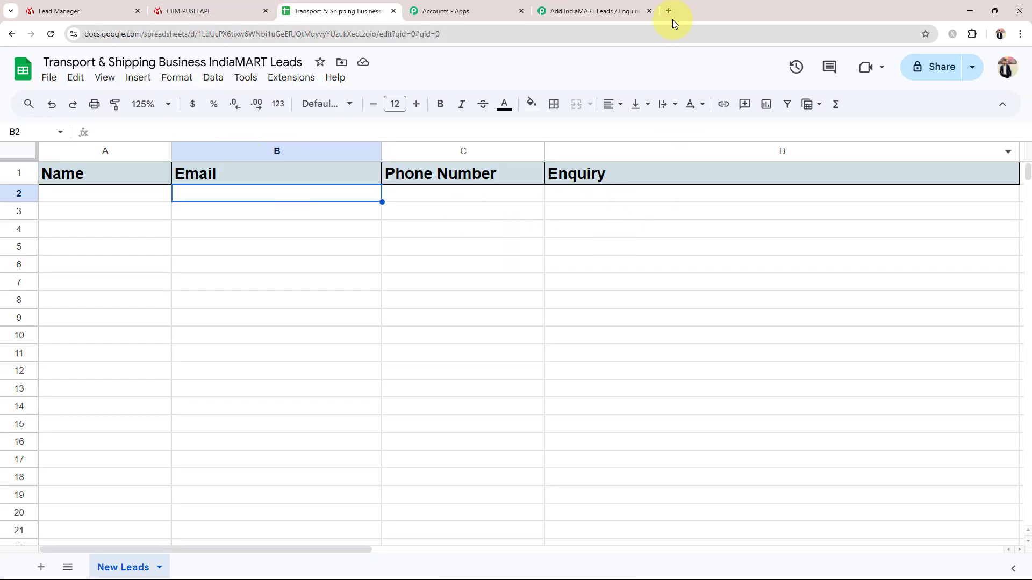
{"action": "left_click", "coordinate": [623, 12]}
{"action": "scroll", "coordinate": [211, 486], "scroll_direction": "down", "scroll_amount": 4}
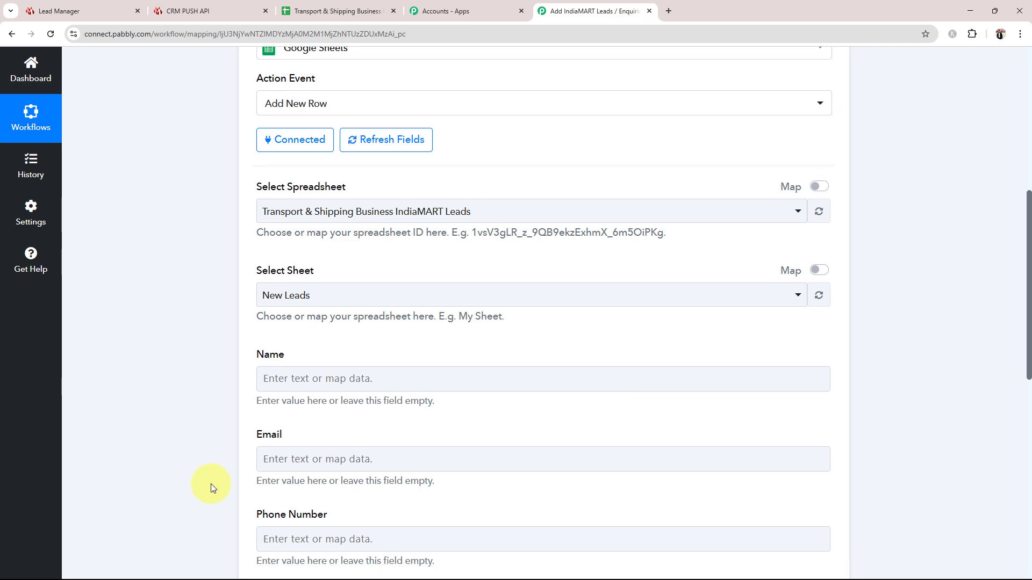
{"action": "scroll", "coordinate": [239, 382], "scroll_direction": "up", "scroll_amount": 2}
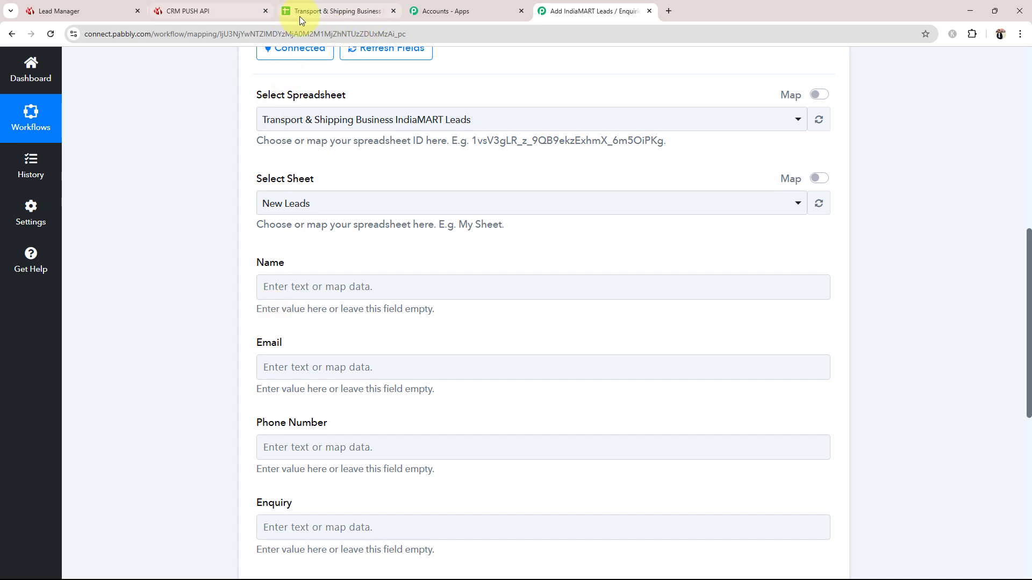
Map the Name field to RESPONSE SENDER NAME from the IndiaMART New Leads trigger
{"action": "left_click", "coordinate": [272, 290]}
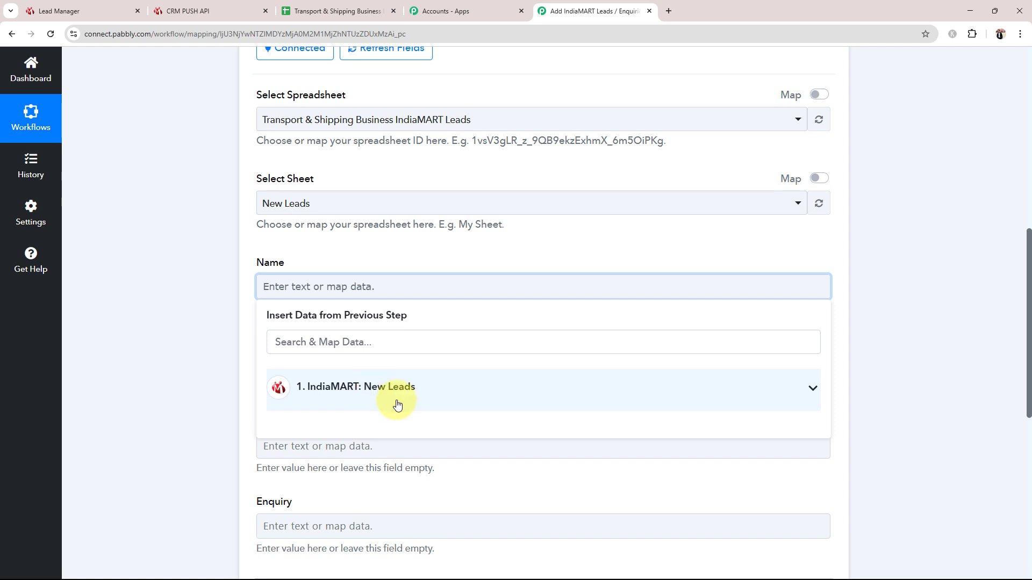
{"action": "left_click", "coordinate": [811, 392]}
{"action": "left_click", "coordinate": [810, 391]}
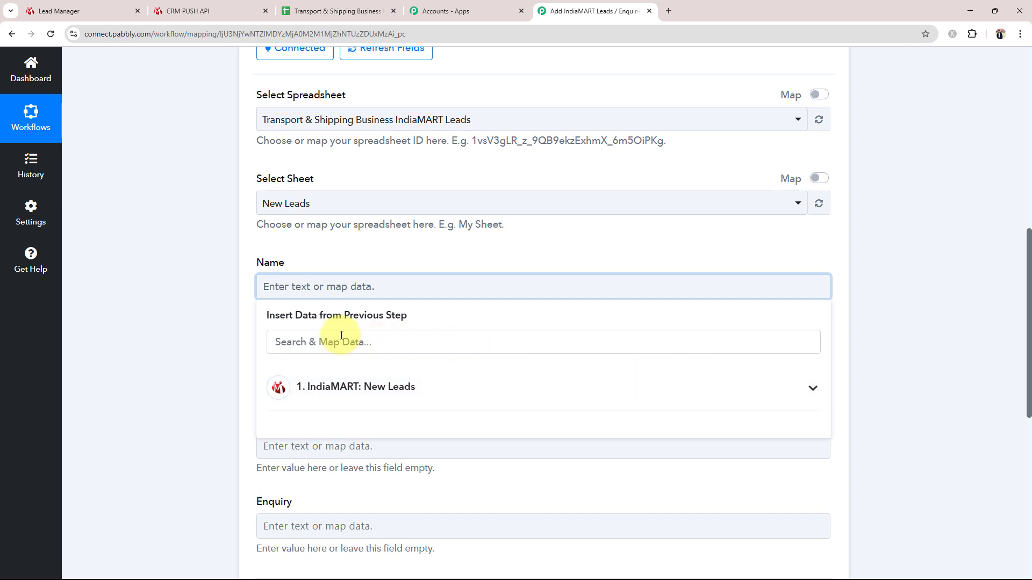
{"action": "left_click", "coordinate": [295, 337]}
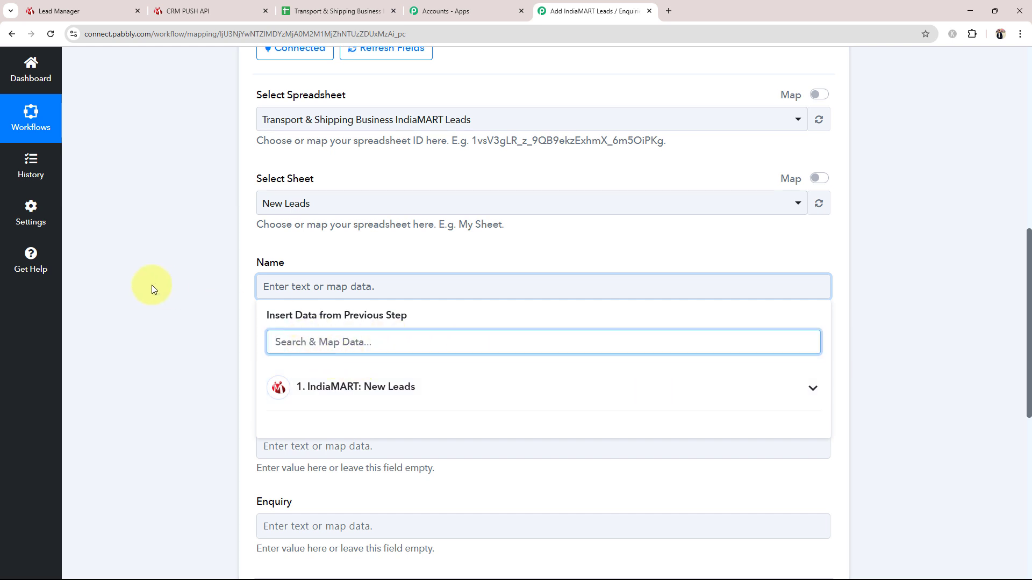
{"action": "type", "text": "Name"}
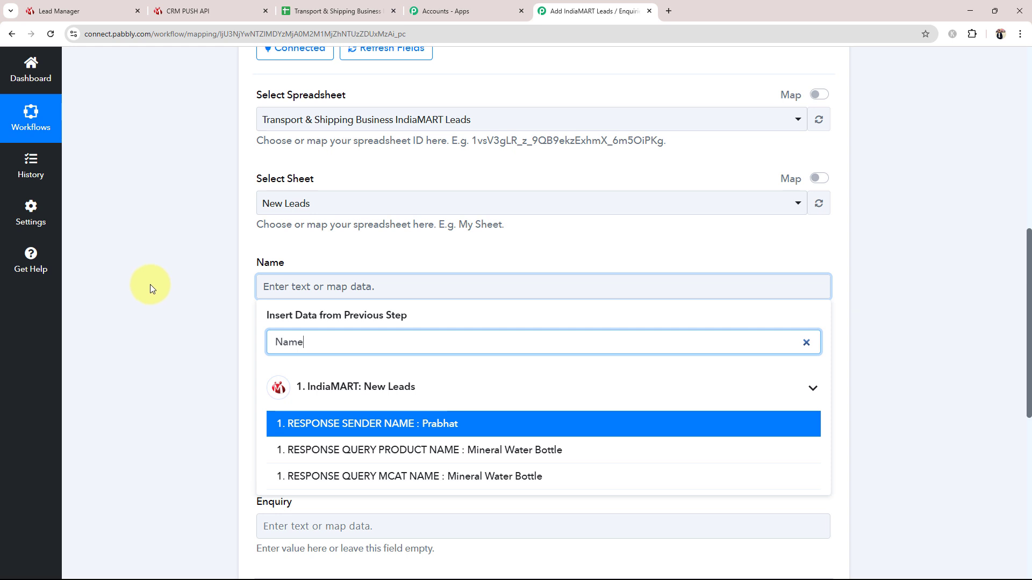
{"action": "left_click", "coordinate": [334, 424]}
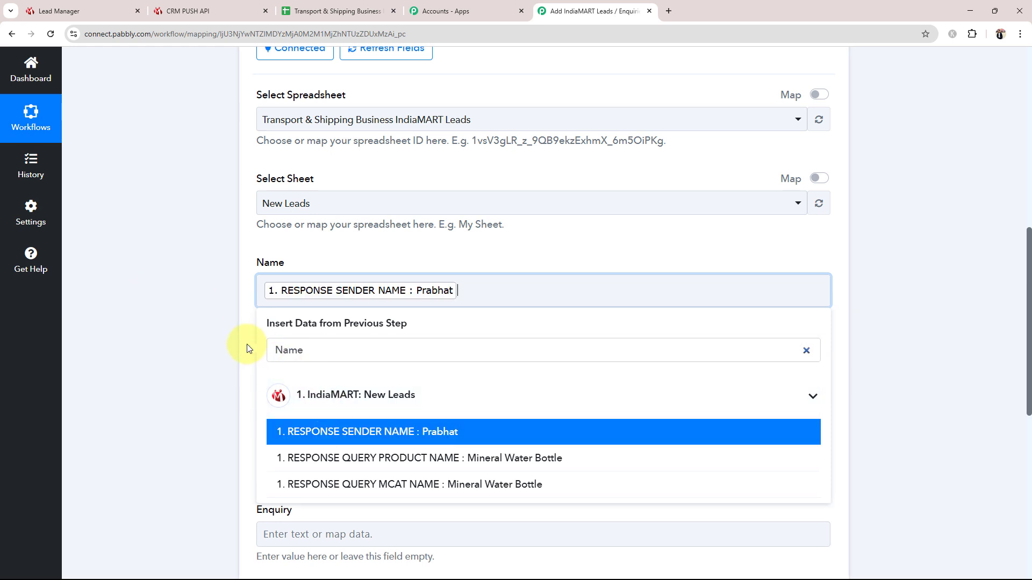
{"action": "left_click", "coordinate": [258, 346]}
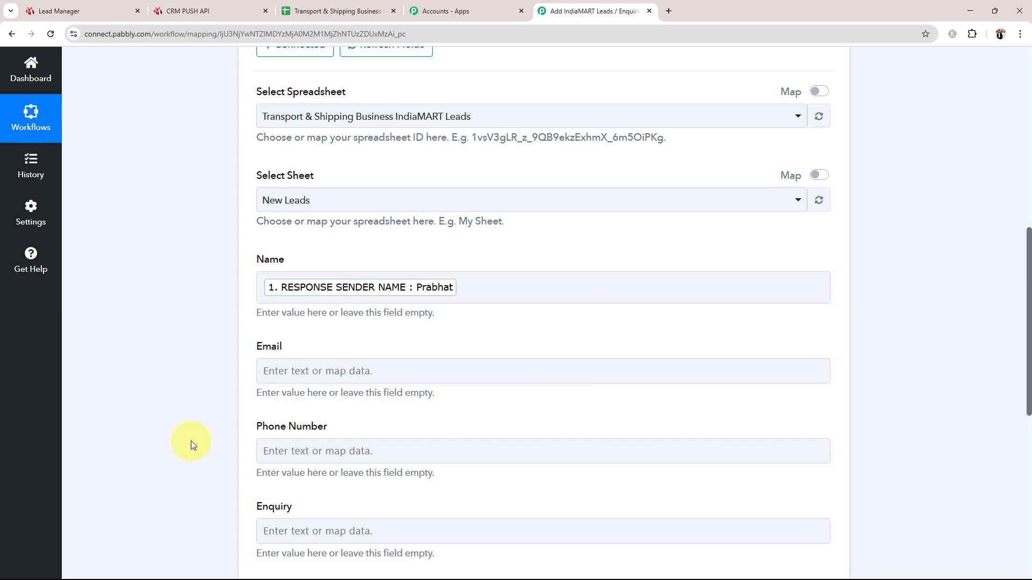
Map the Email field to RESPONSE SENDER EMAIL from the IndiaMART trigger
{"action": "scroll", "coordinate": [193, 442], "scroll_direction": "down", "scroll_amount": 2}
{"action": "left_click", "coordinate": [292, 266]}
{"action": "left_click", "coordinate": [307, 324]}
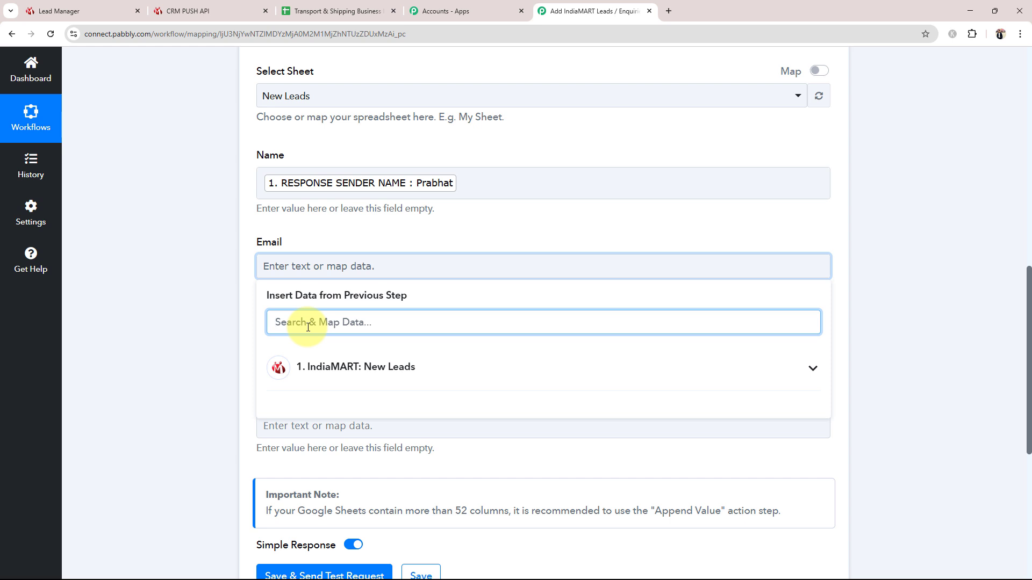
{"action": "type", "text": "@"}
{"action": "left_click", "coordinate": [371, 439]}
{"action": "left_click", "coordinate": [167, 346]}
Map the Phone Number field to RESPONSE SENDER MOBILE from the IndiaMART trigger
{"action": "left_click", "coordinate": [292, 352]}
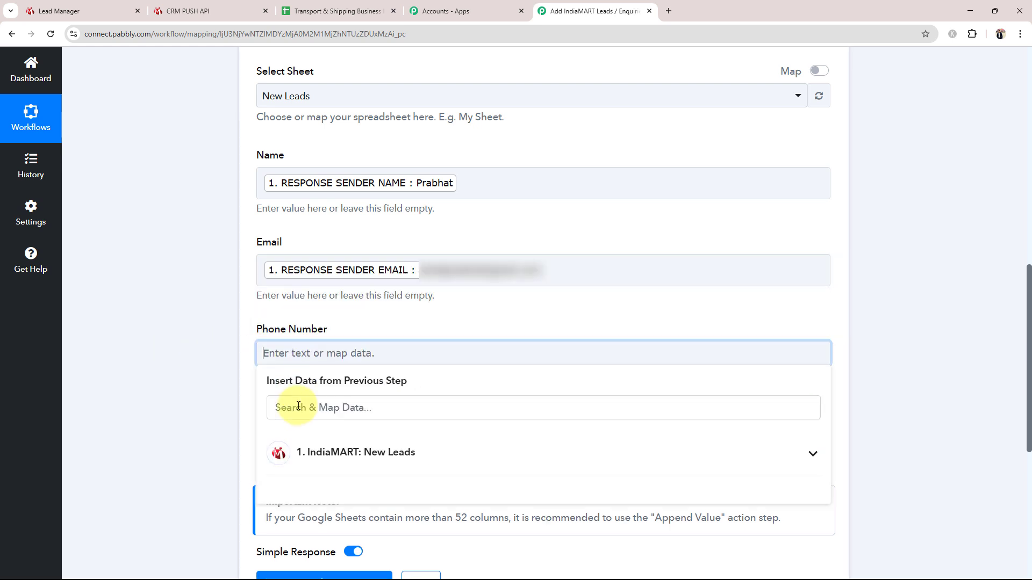
{"action": "left_click", "coordinate": [299, 406]}
{"action": "type", "text": "mob"}
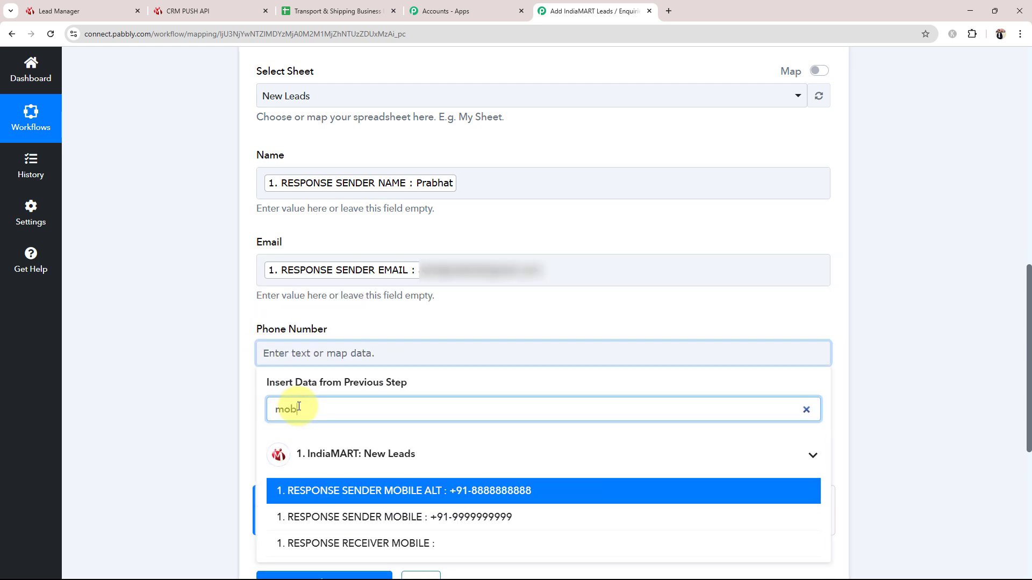
{"action": "left_click", "coordinate": [344, 517]}
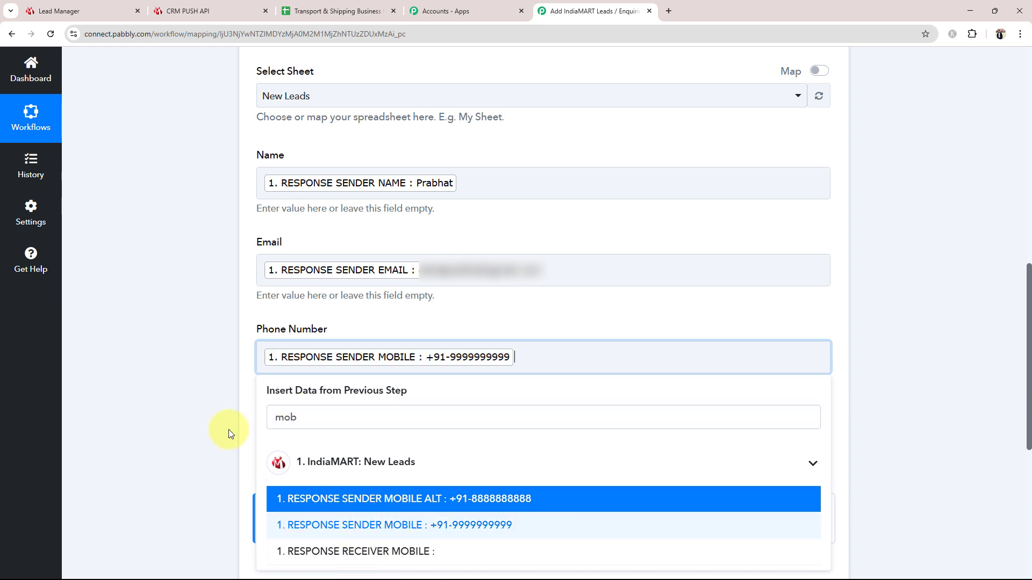
{"action": "left_click", "coordinate": [228, 432]}
Map the Enquiry field to RESPONSE QUERY MESSAGE from the IndiaMART trigger
{"action": "left_click", "coordinate": [281, 445]}
{"action": "scroll", "coordinate": [187, 482], "scroll_direction": "down", "scroll_amount": 1}
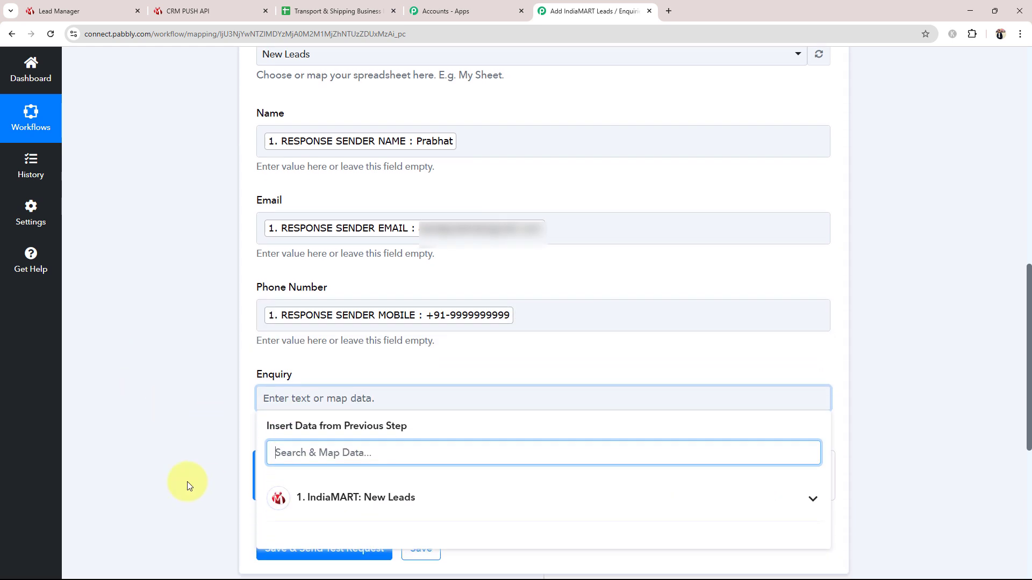
{"action": "type", "text": "quer"}
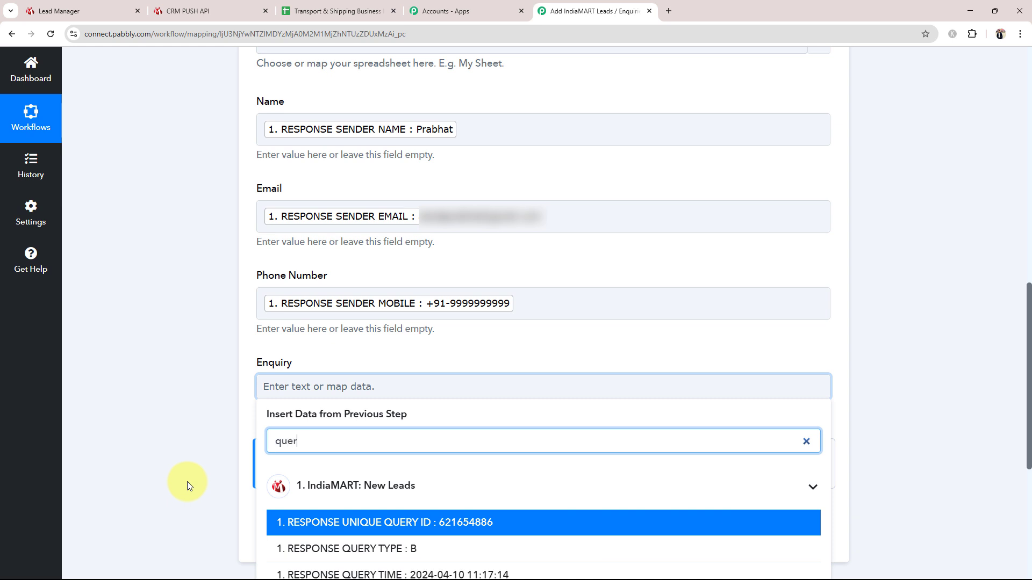
{"action": "type", "text": "y n"}
{"action": "key", "text": "BackSpace"}
{"action": "type", "text": "m"}
{"action": "left_click", "coordinate": [277, 523]}
{"action": "left_click", "coordinate": [187, 434]}
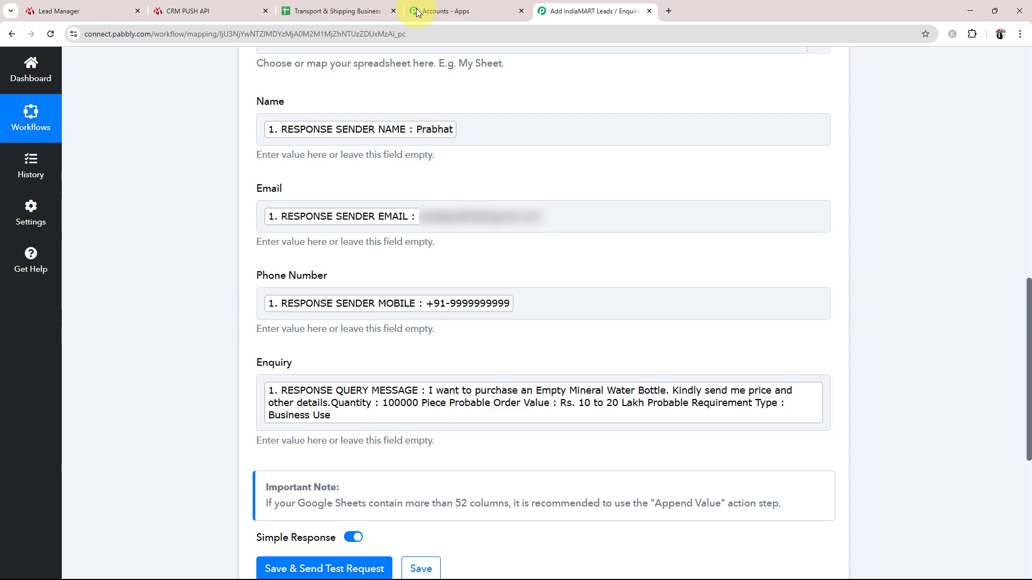
{"action": "left_click", "coordinate": [334, 10]}
{"action": "left_click", "coordinate": [551, 6]}
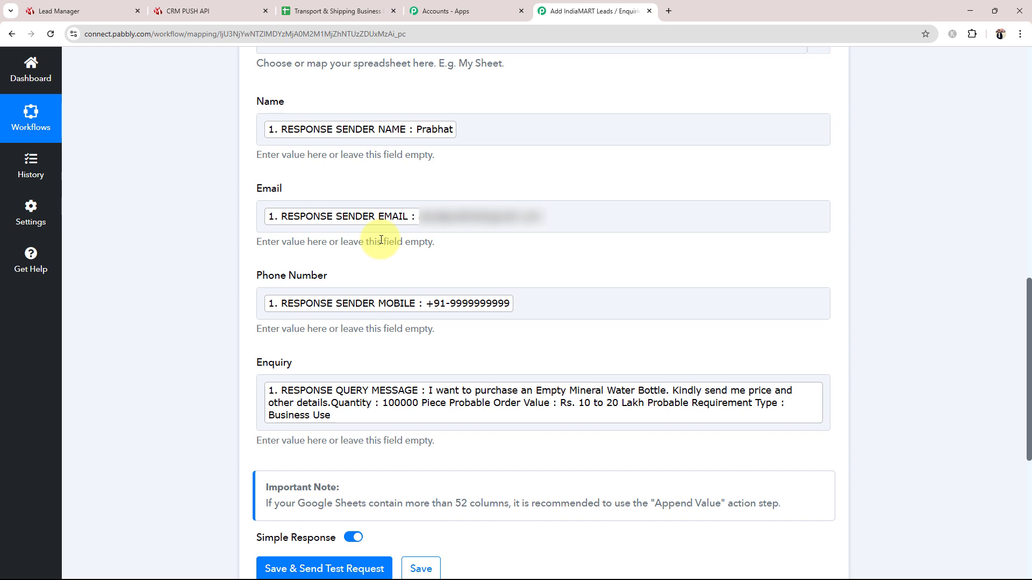
{"action": "left_click", "coordinate": [553, 301]}
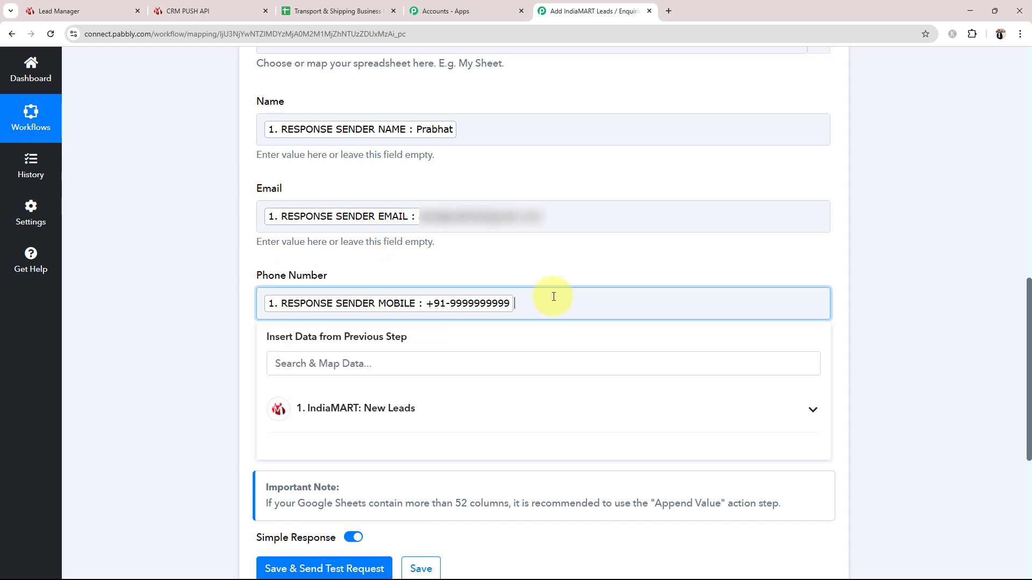
{"action": "type", "text": "9999"}
{"action": "key", "text": "BackSpace"}
{"action": "key", "text": "BackSpace"}
{"action": "key", "text": "BackSpace"}
{"action": "key", "text": "BackSpace"}
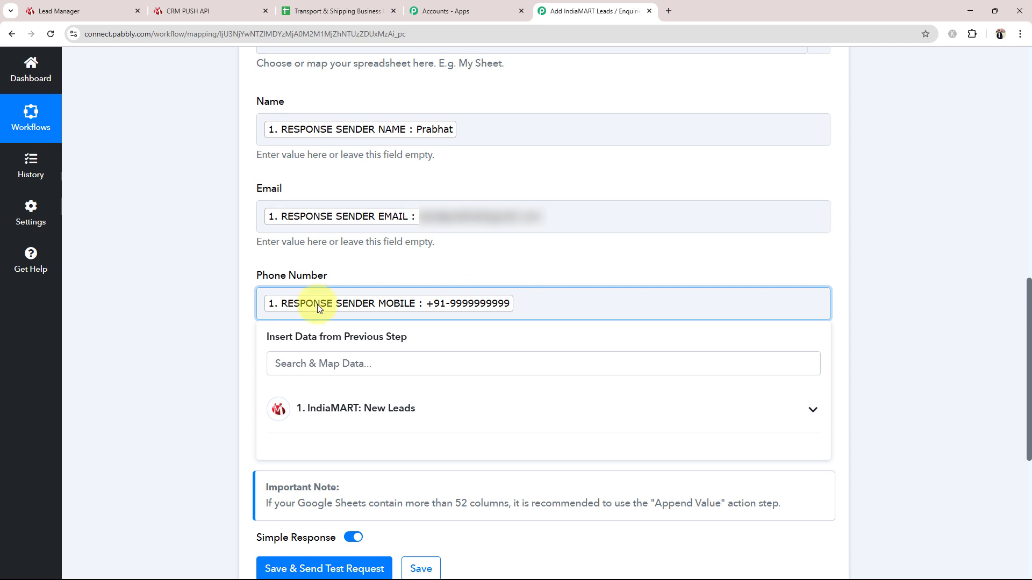
{"action": "left_click", "coordinate": [173, 301]}
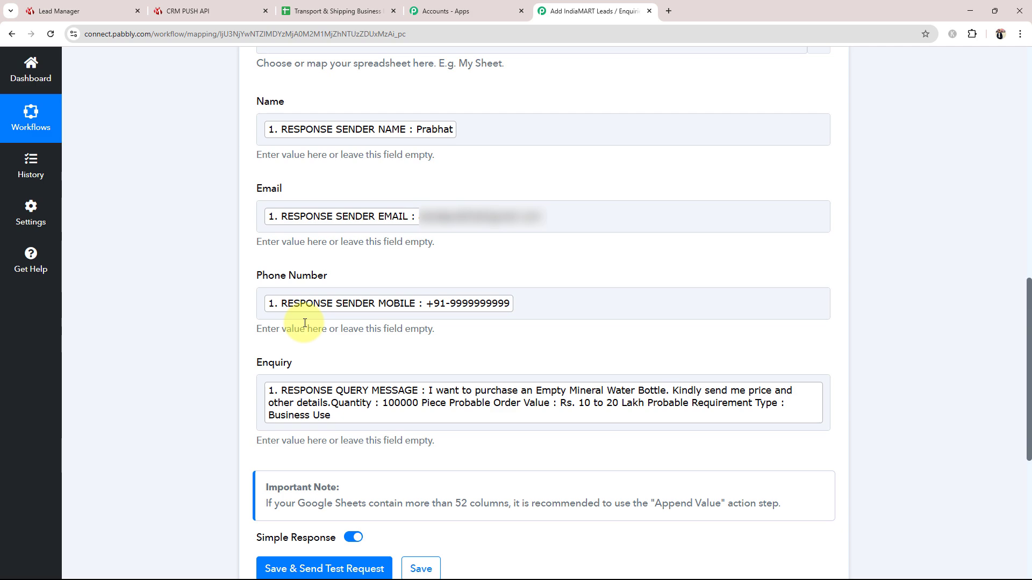
Save the Google Sheets action with a test request and switch to the leads spreadsheet
{"action": "scroll", "coordinate": [304, 323], "scroll_direction": "down", "scroll_amount": 3}
{"action": "left_click", "coordinate": [311, 408]}
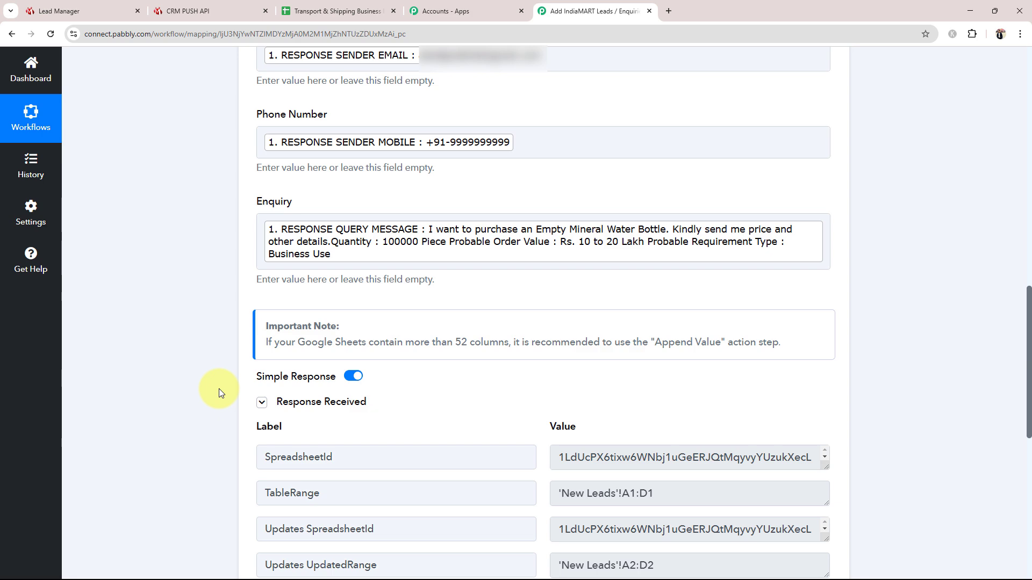
{"action": "left_click", "coordinate": [318, 7]}
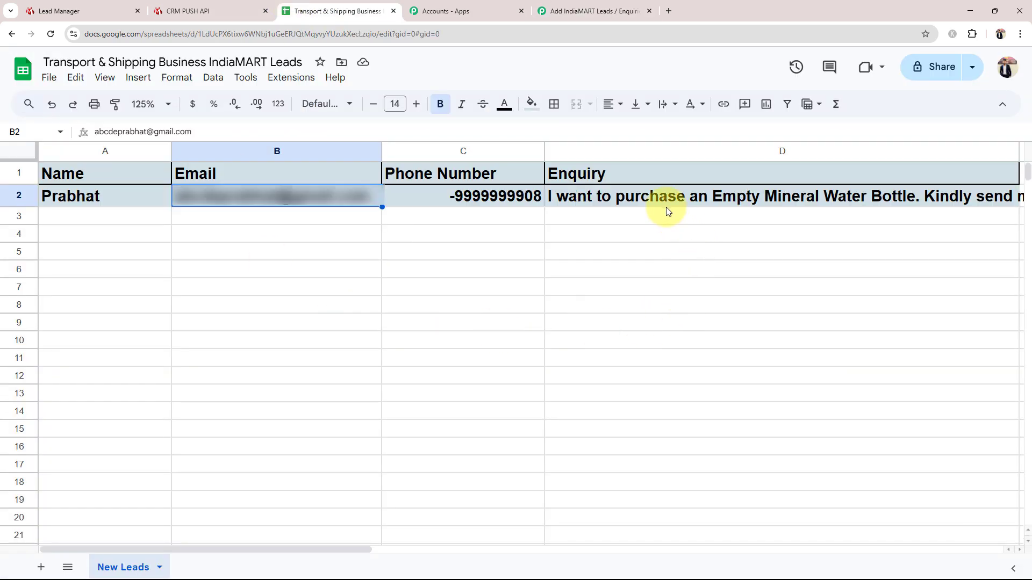
Format the new lead row A2:D2 with font size 13, no bold and a white fill
{"action": "left_click_drag", "start_coordinate": [666, 208], "coordinate": [113, 202]}
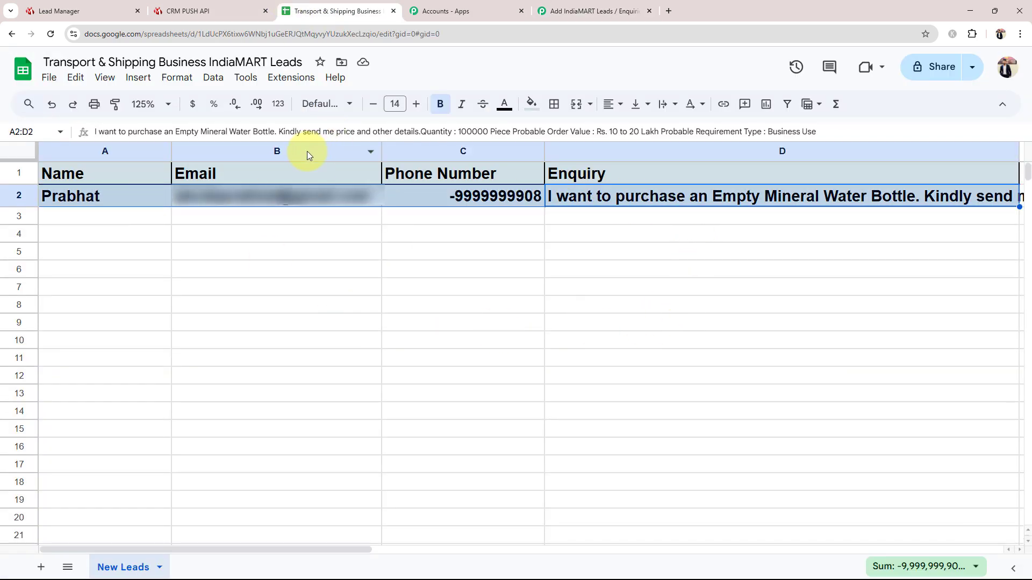
{"action": "left_click", "coordinate": [373, 105]}
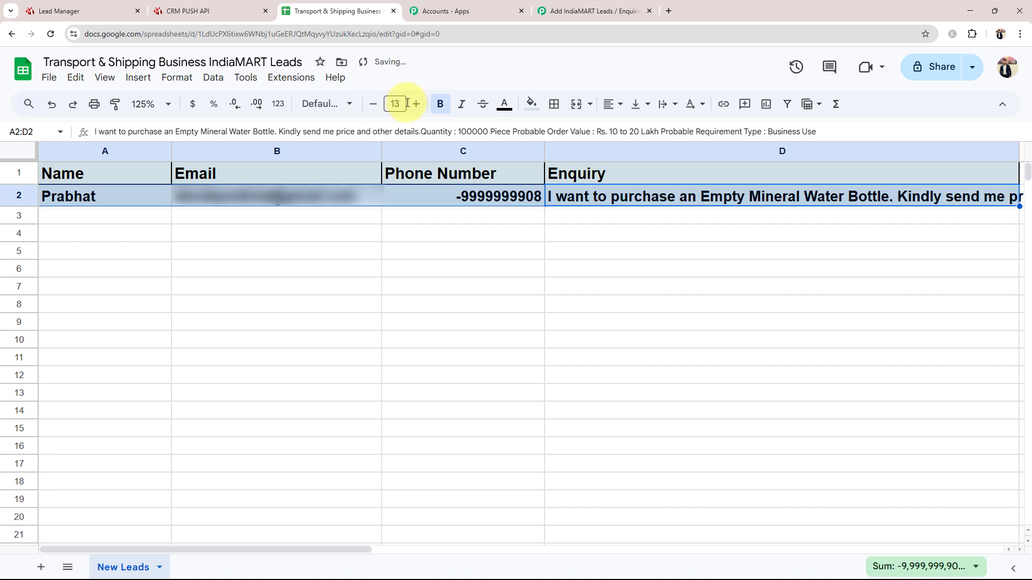
{"action": "left_click", "coordinate": [439, 104]}
{"action": "left_click", "coordinate": [527, 113]}
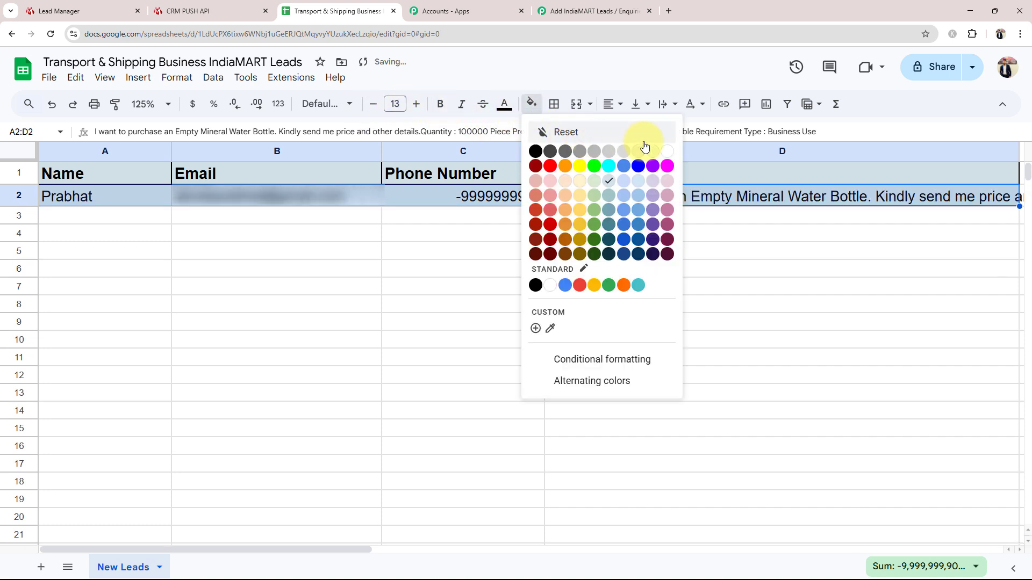
{"action": "left_click", "coordinate": [667, 156]}
{"action": "left_click", "coordinate": [608, 288]}
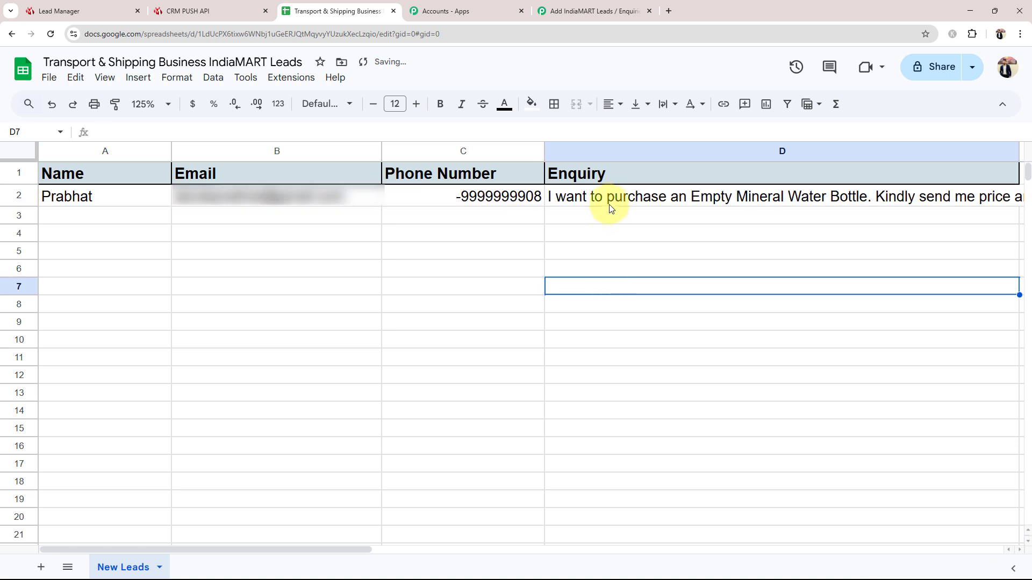
Wrap the text of the Enquiry cell D2
{"action": "left_click", "coordinate": [610, 198]}
{"action": "left_click", "coordinate": [657, 111]}
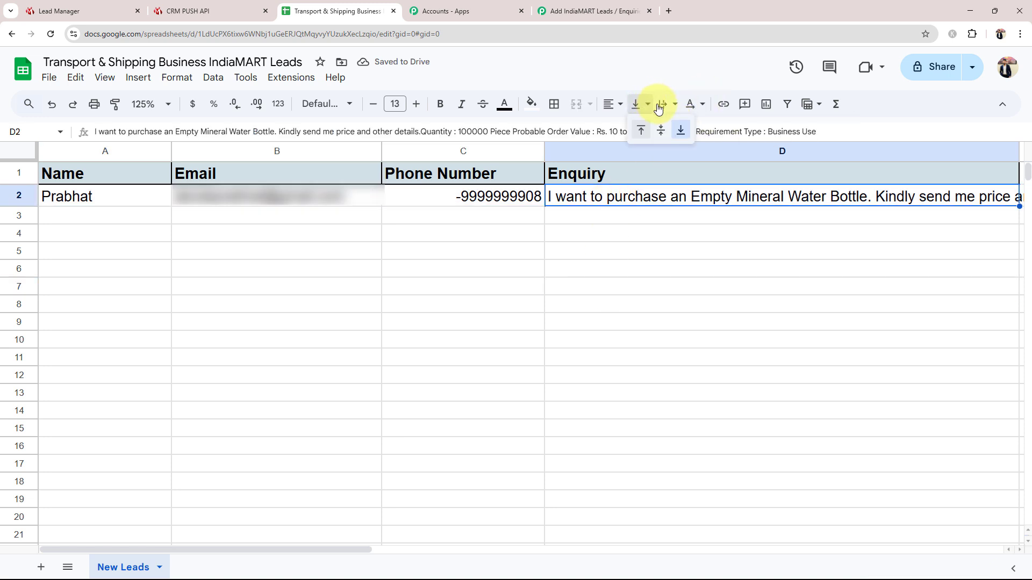
{"action": "left_click", "coordinate": [685, 132]}
{"action": "left_click", "coordinate": [464, 346]}
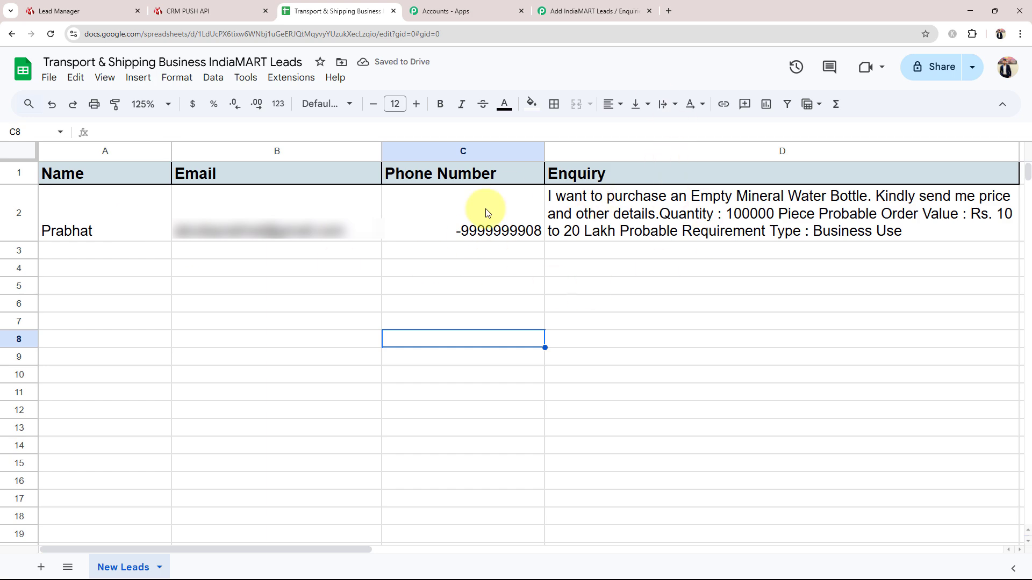
Switch to the Pabbly Connect workflow and collapse the Google Sheets action
{"action": "left_click", "coordinate": [543, 11]}
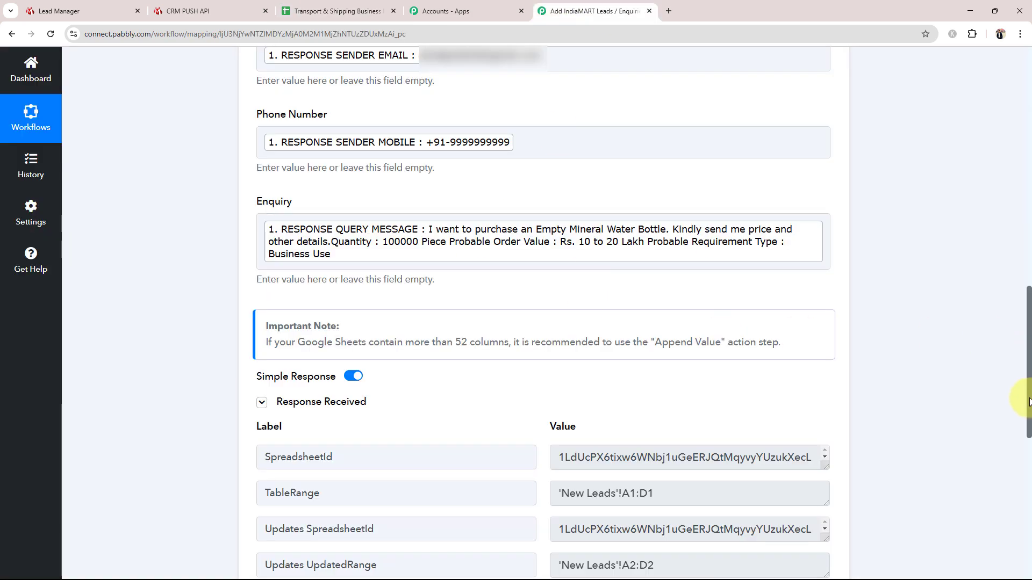
{"action": "scroll", "coordinate": [1013, 323], "scroll_direction": "up", "scroll_amount": 10}
{"action": "left_click", "coordinate": [568, 351]}
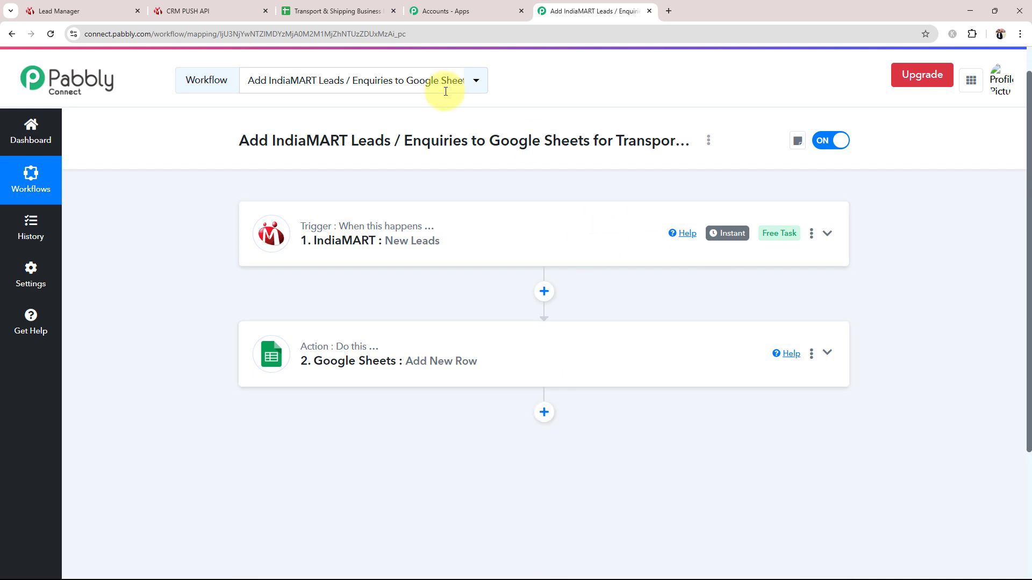
Review the new lead's row in the leads spreadsheet and return to the Pabbly Connect workflow
{"action": "left_click", "coordinate": [379, 4]}
{"action": "left_click", "coordinate": [141, 211]}
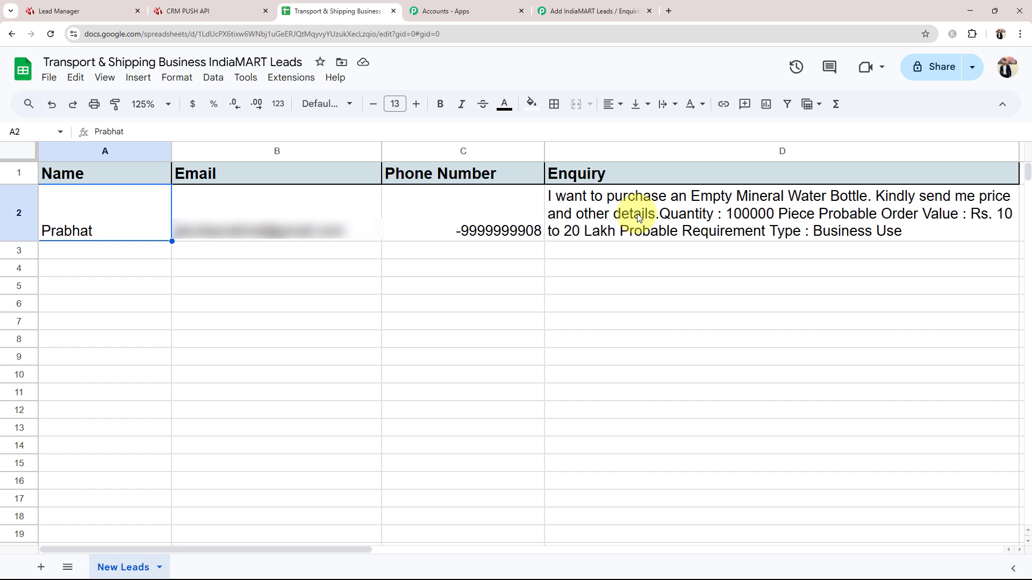
{"action": "left_click", "coordinate": [584, 10]}
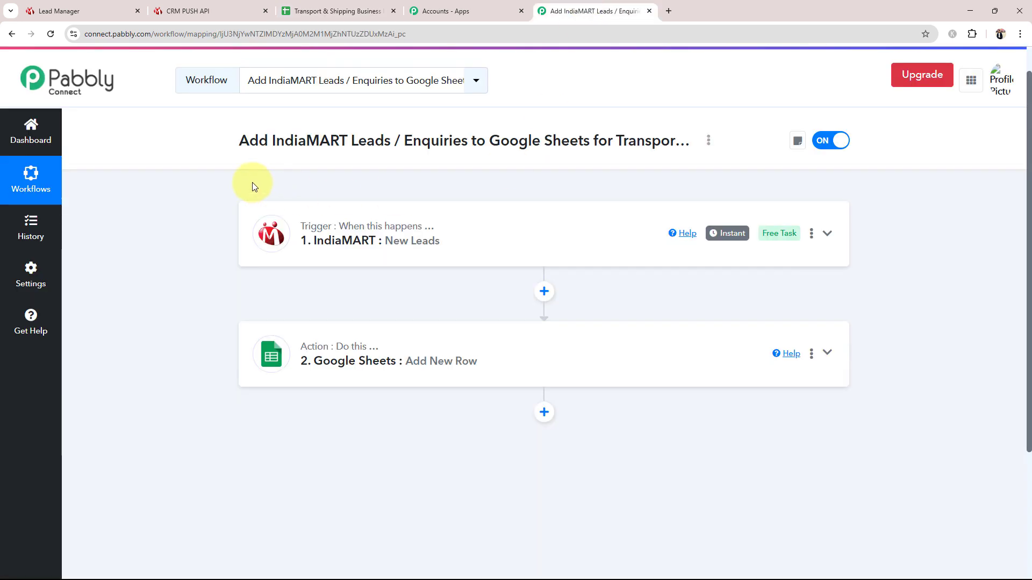